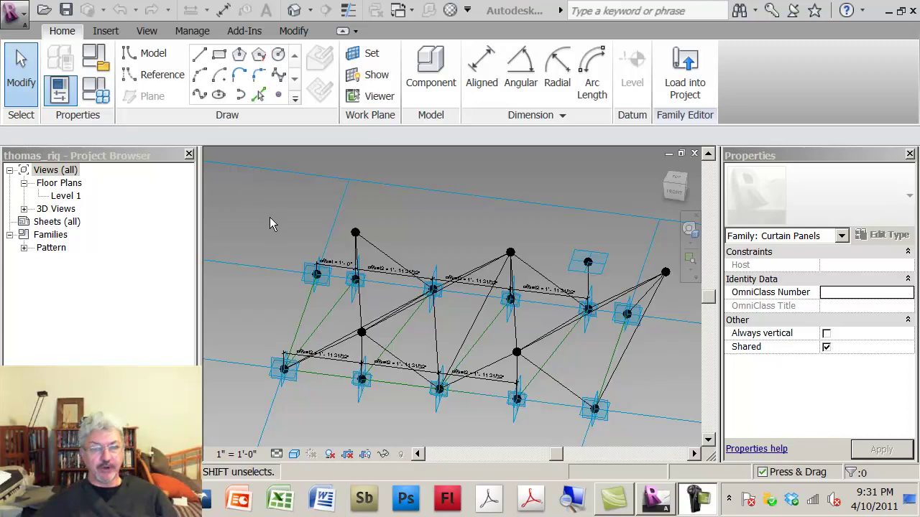
# - From the top view, examine the label parameters available for the upper-row dimension between the second and third points
pyautogui.scroll(-1, 268, 219)
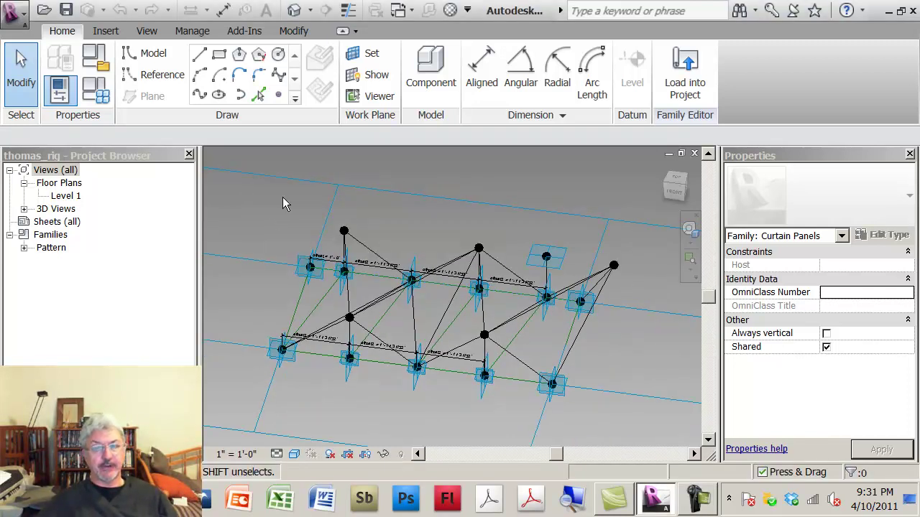
pyautogui.click(675, 177)
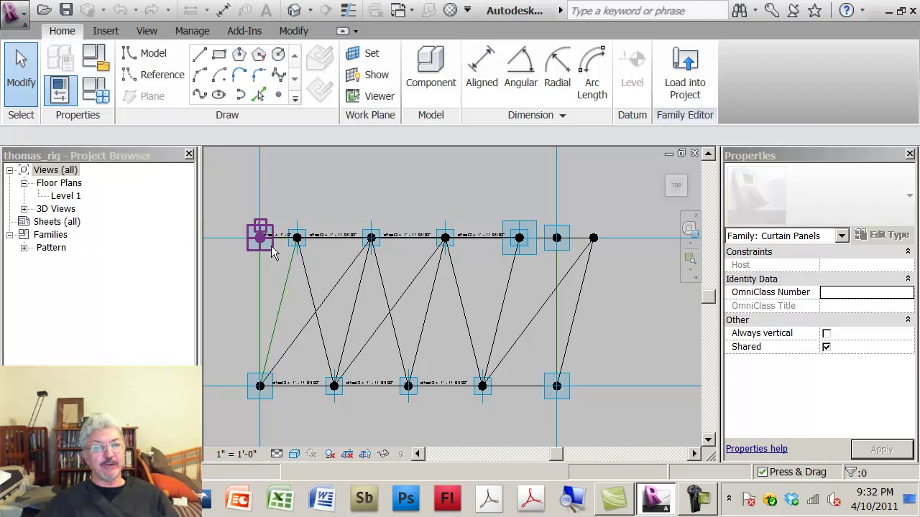
pyautogui.click(333, 239)
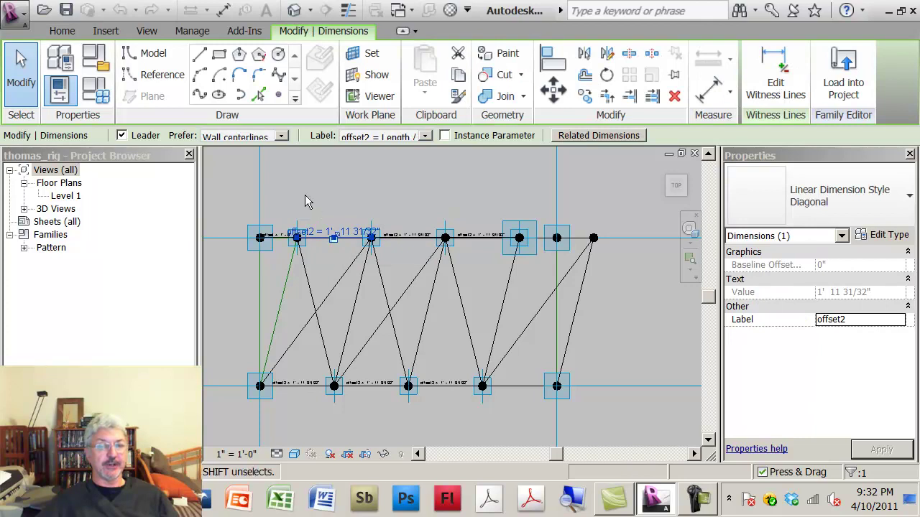
pyautogui.click(427, 136)
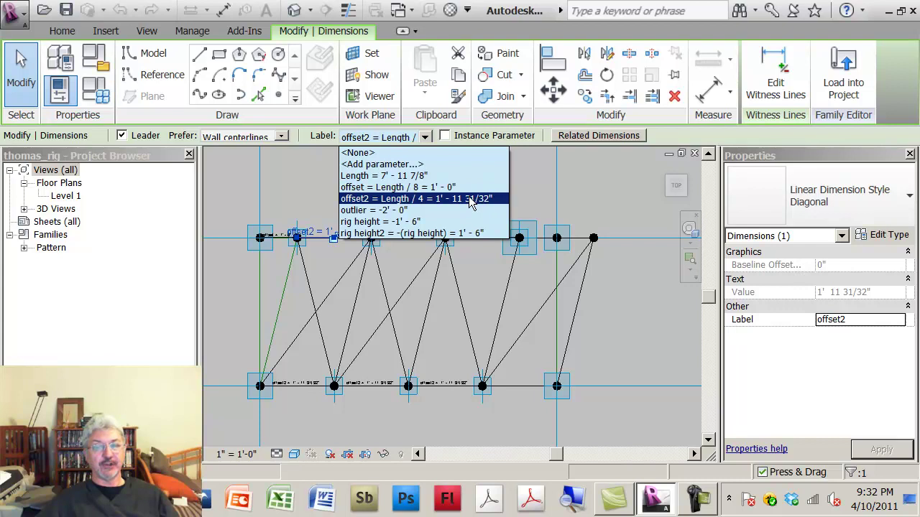
pyautogui.click(584, 206)
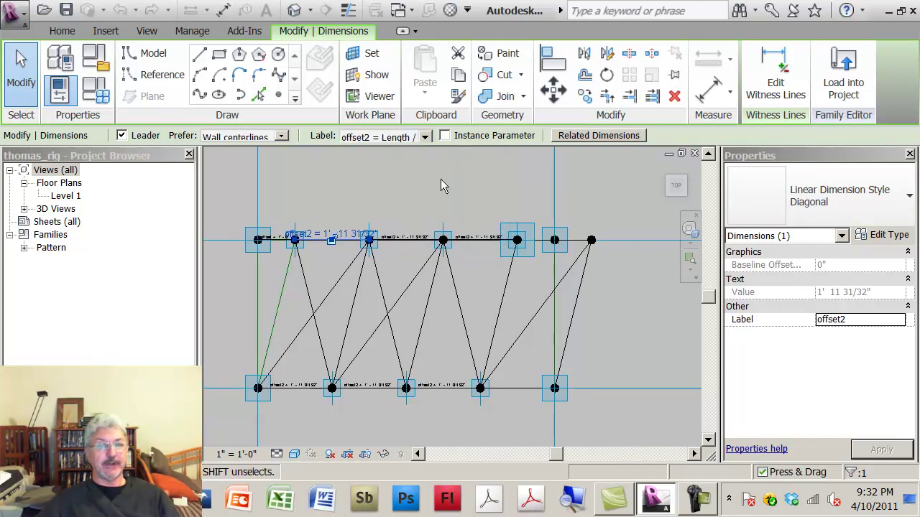
pyautogui.press('Escape')
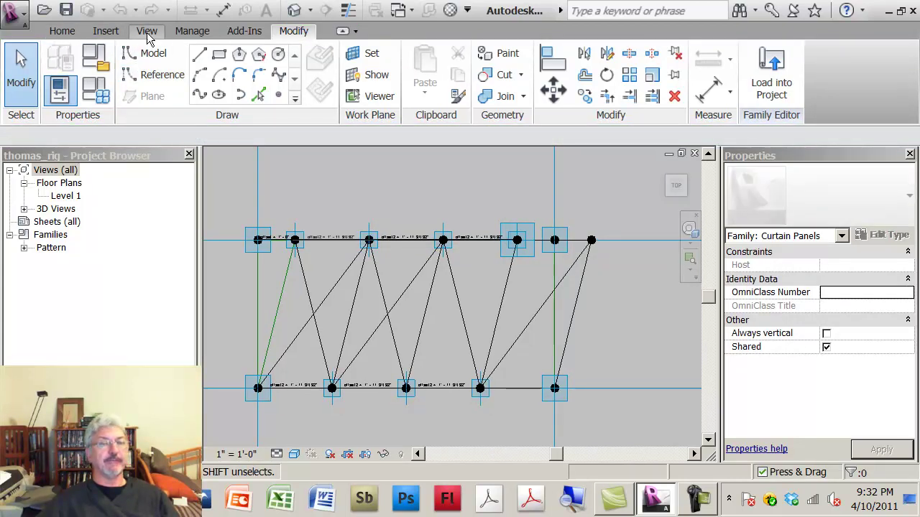
# - Set the project's length rounding to the nearest 1/64" and inspect the upper-row offset dimensions
pyautogui.click(192, 31)
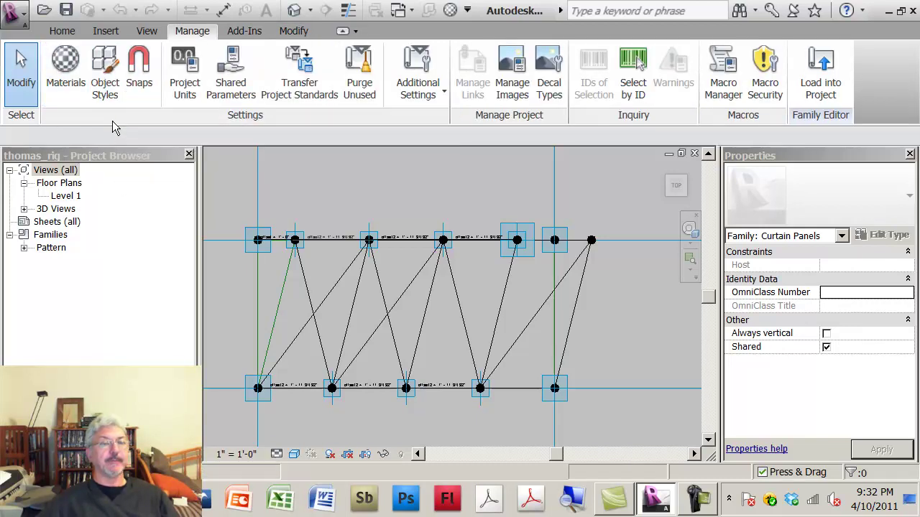
pyautogui.click(185, 96)
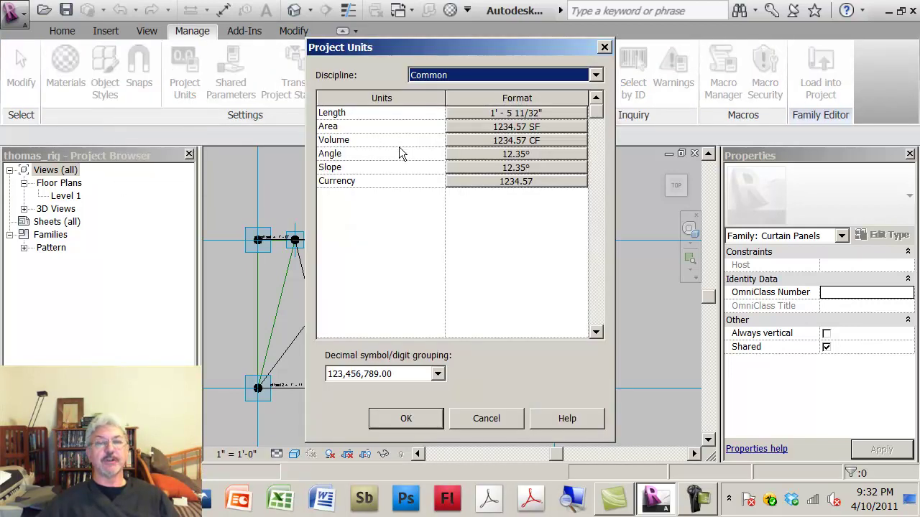
pyautogui.click(496, 115)
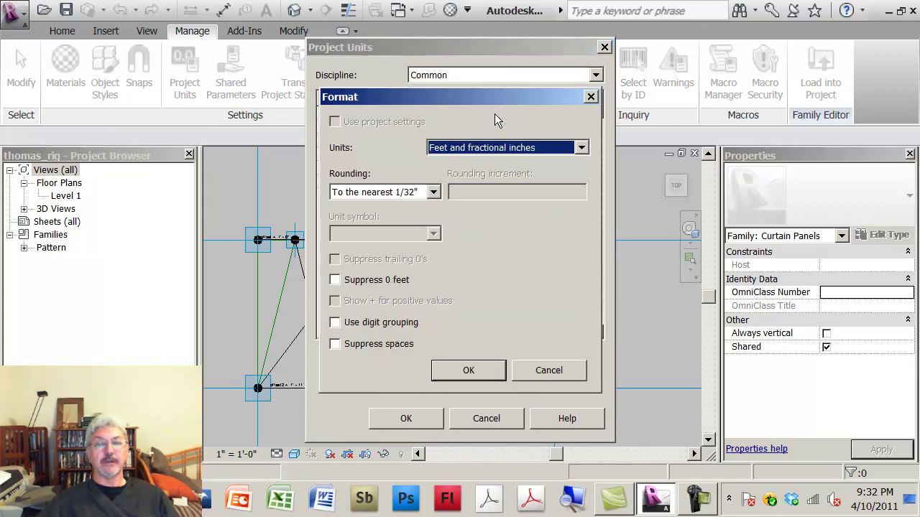
pyautogui.click(433, 192)
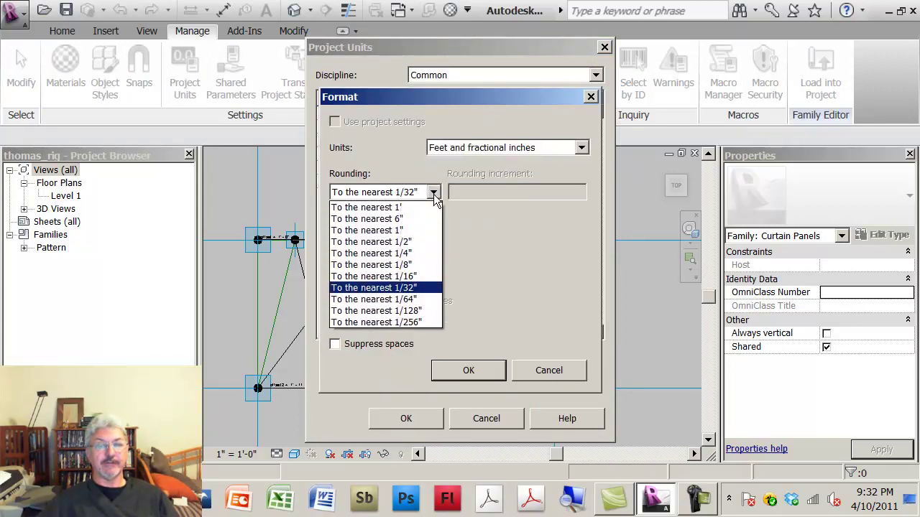
pyautogui.click(411, 299)
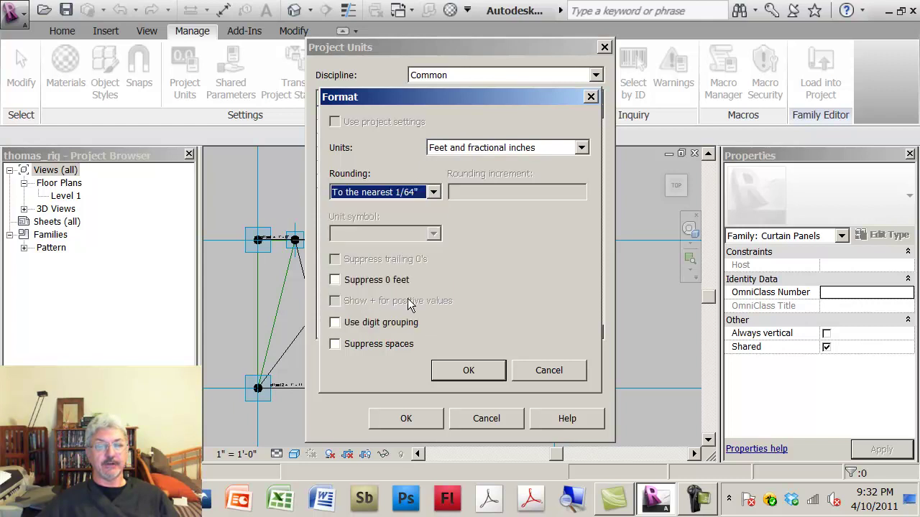
pyautogui.click(430, 424)
pyautogui.click(481, 371)
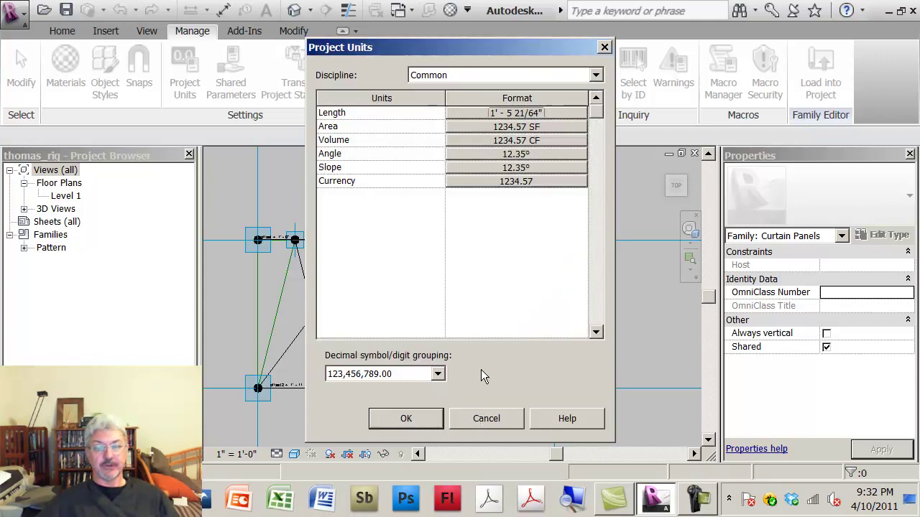
pyautogui.click(407, 419)
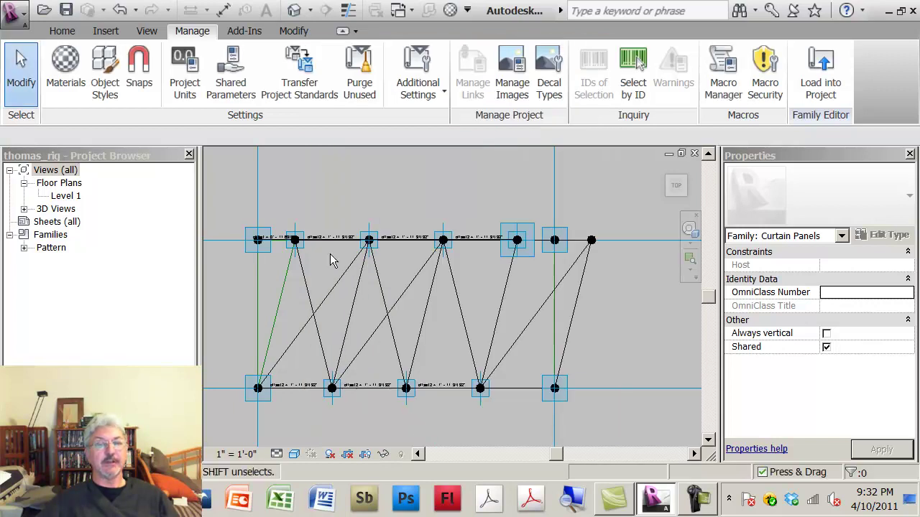
pyautogui.scroll(4, 344, 244)
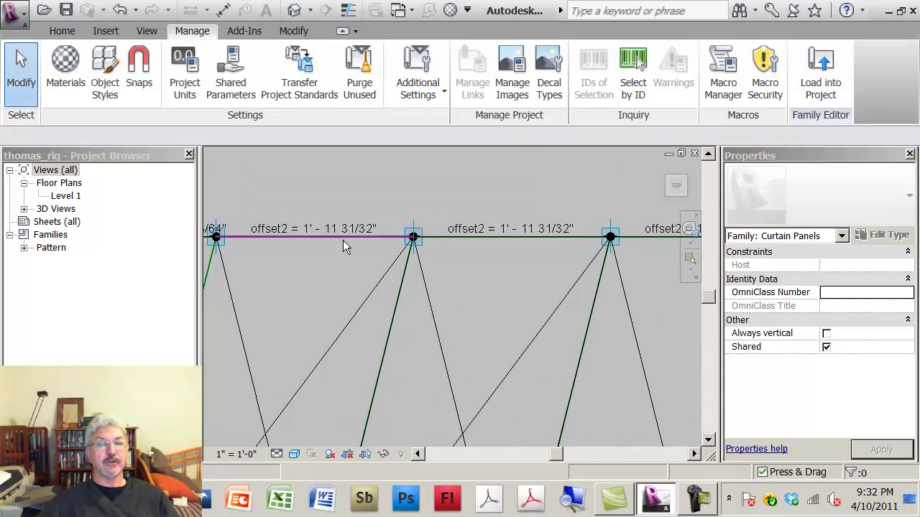
pyautogui.scroll(-5, 343, 240)
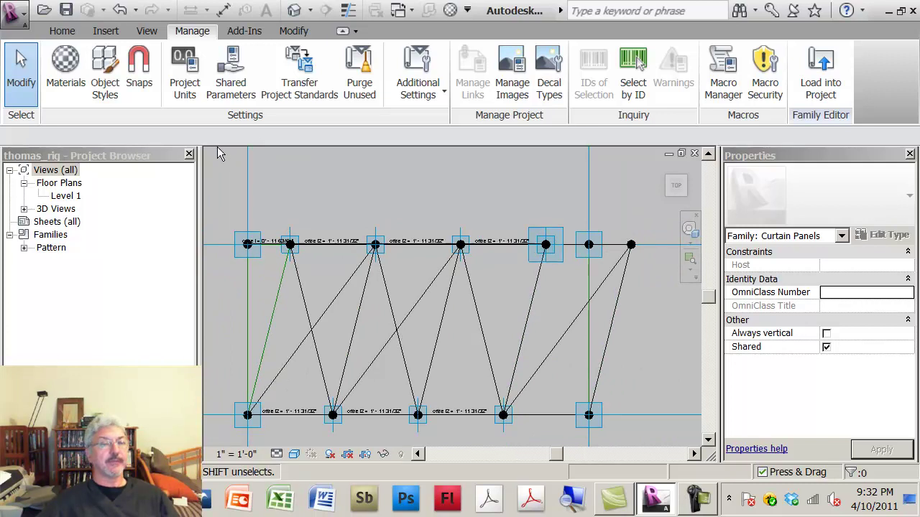
# - Set the project's length rounding to the nearest 1/256" and inspect the upper-row offset dimensions
pyautogui.click(184, 79)
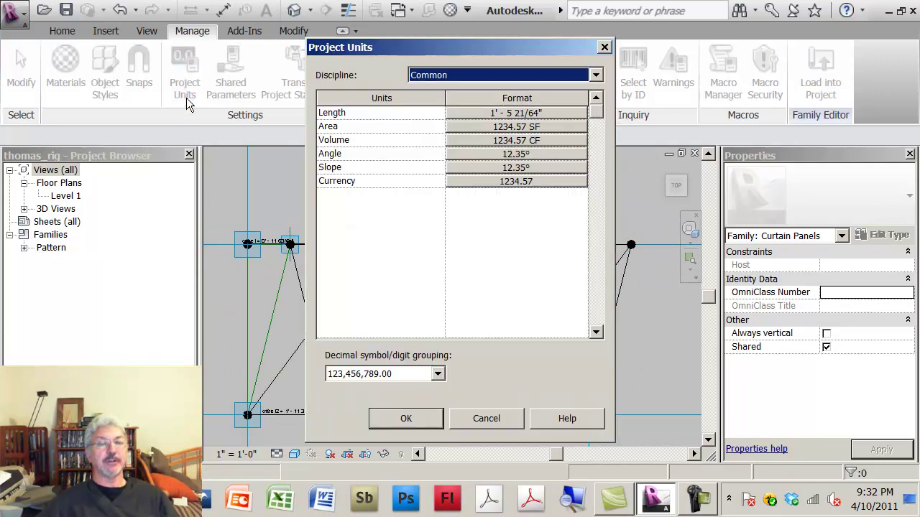
pyautogui.click(525, 115)
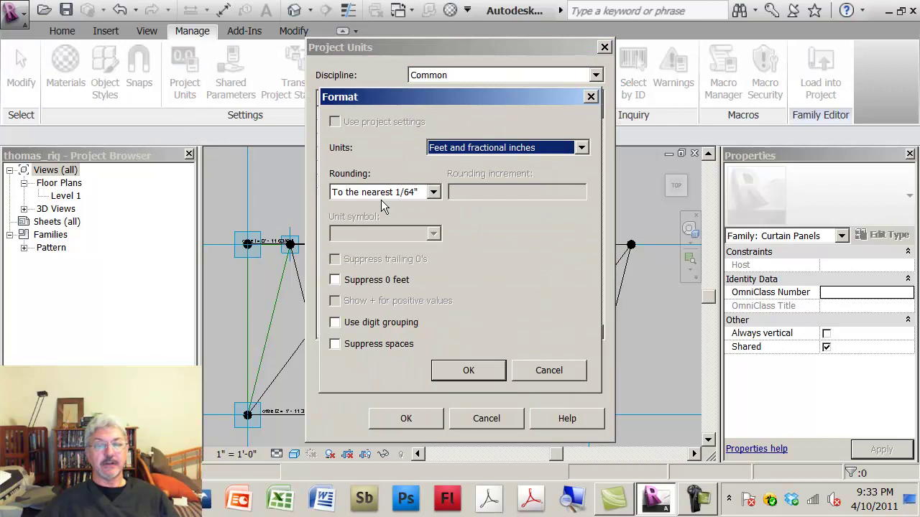
pyautogui.click(433, 192)
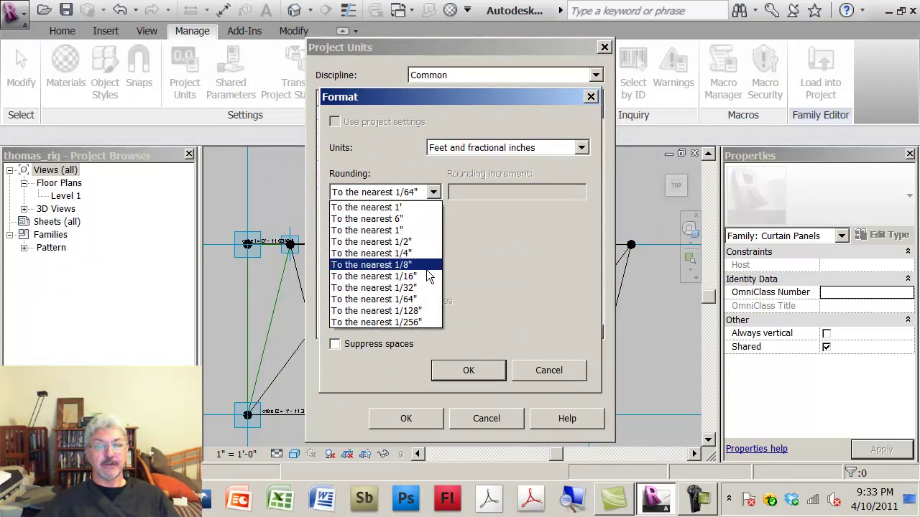
pyautogui.click(407, 322)
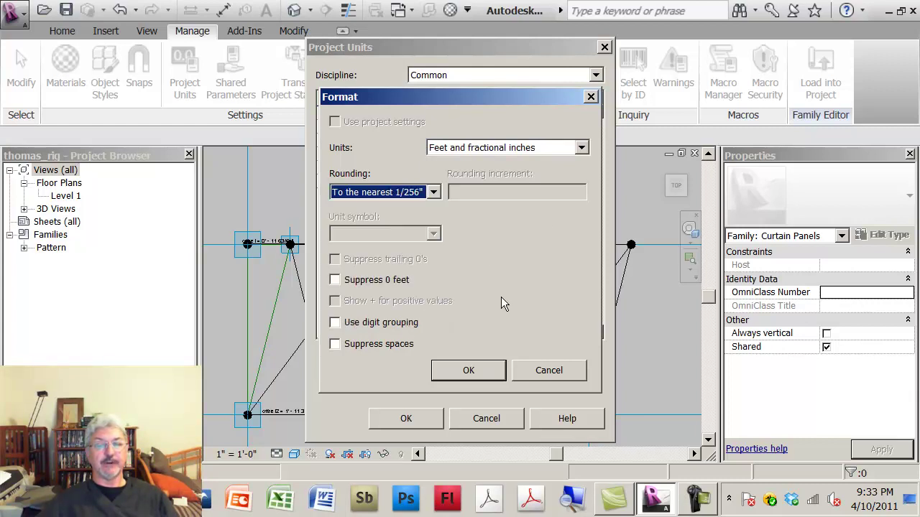
pyautogui.click(480, 370)
pyautogui.click(431, 417)
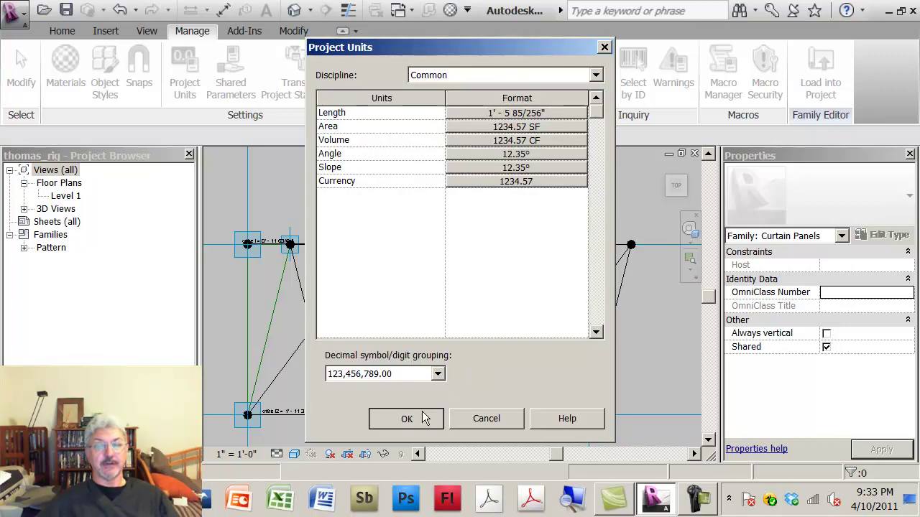
pyautogui.scroll(4, 355, 266)
pyautogui.scroll(-1, 337, 216)
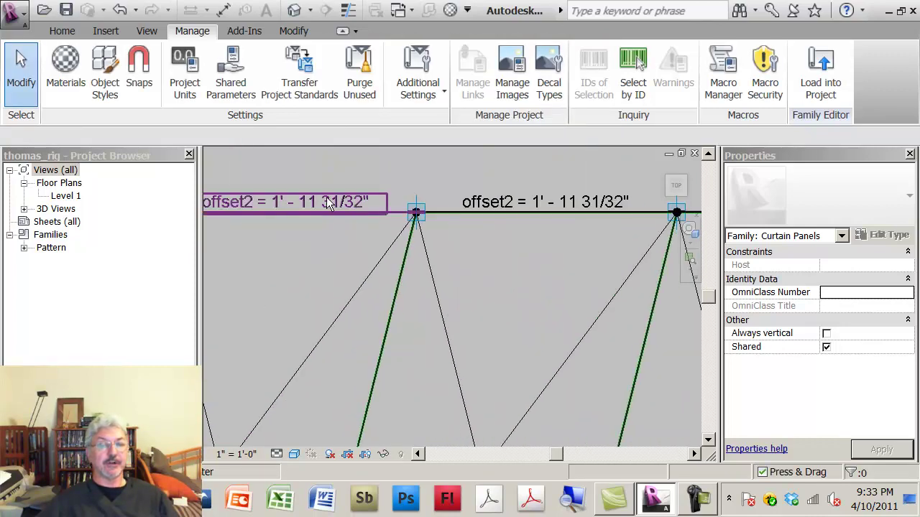
pyautogui.scroll(-3, 316, 283)
pyautogui.scroll(-2, 331, 273)
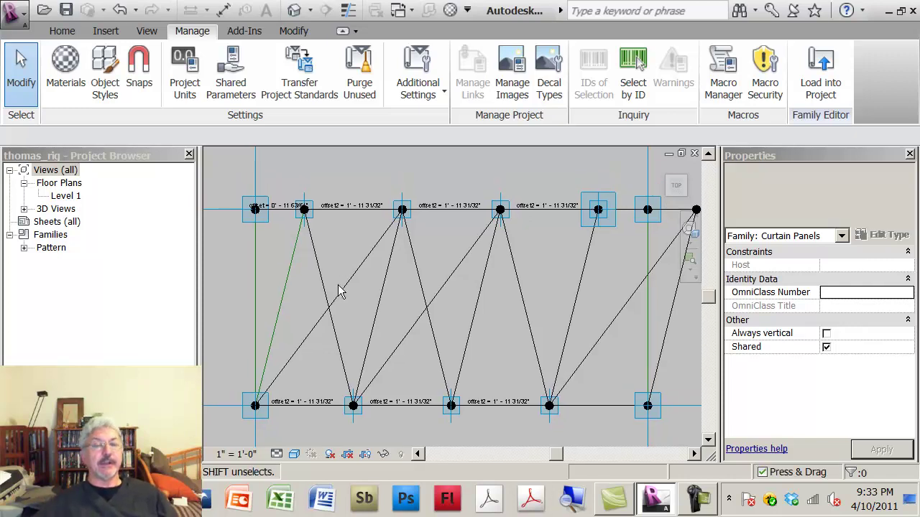
# - Import the SketchUp file "rig from sketchup.skp" from the 08 Class Follow Up folder into the 3D view
pyautogui.keyDown('shift'); pyautogui.moveTo(345, 314); pyautogui.dragTo(369, 208, button='middle'); pyautogui.keyUp('shift')
pyautogui.scroll(-3, 381, 309)
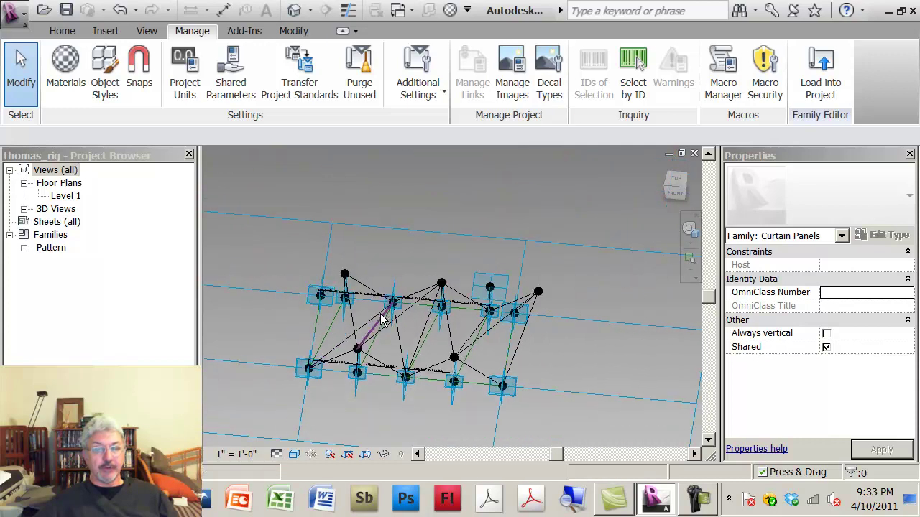
pyautogui.moveTo(381, 320); pyautogui.dragTo(394, 356, button='middle')
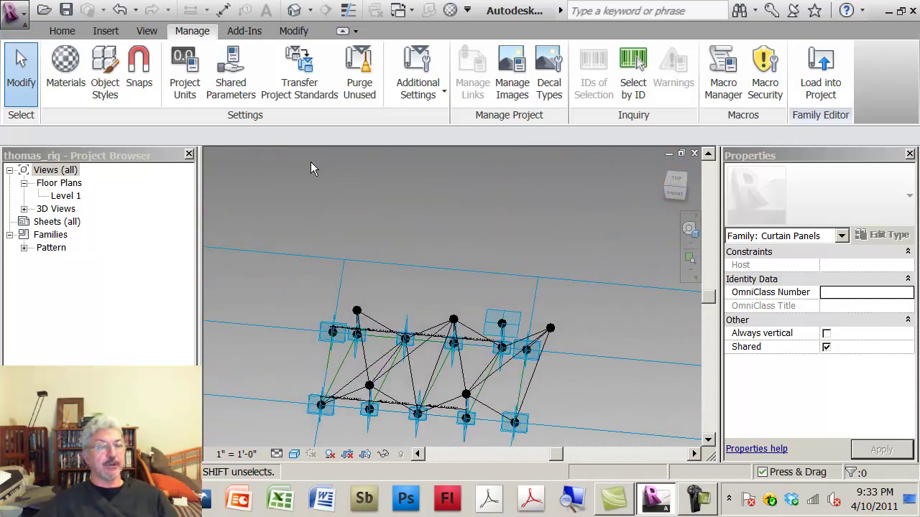
pyautogui.click(105, 31)
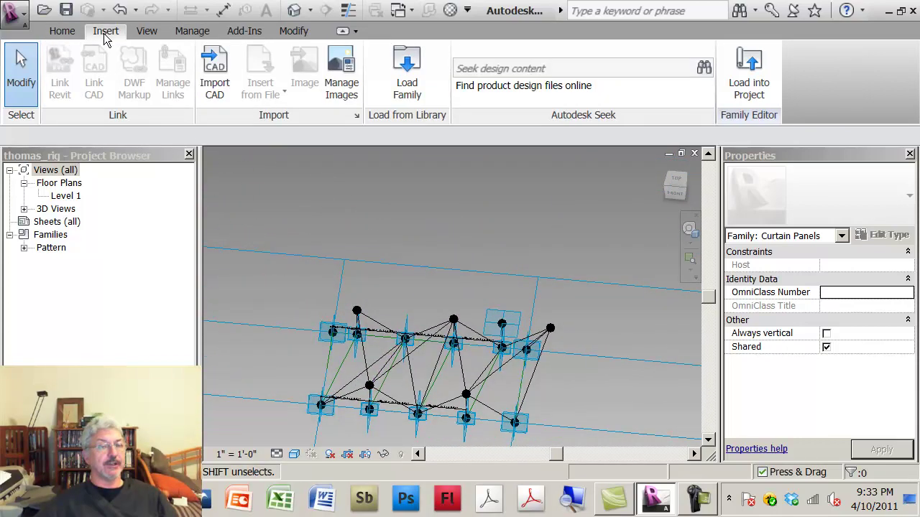
pyautogui.click(214, 71)
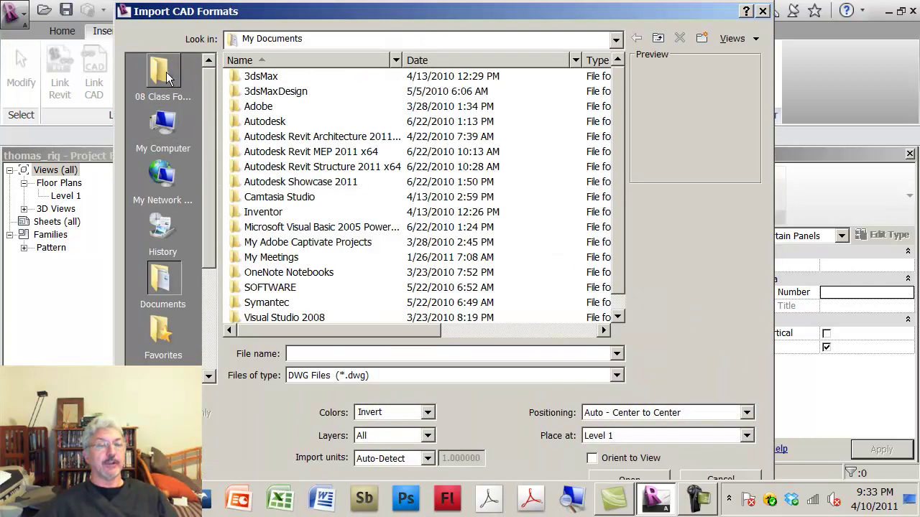
pyautogui.click(162, 75)
pyautogui.doubleClick(251, 77)
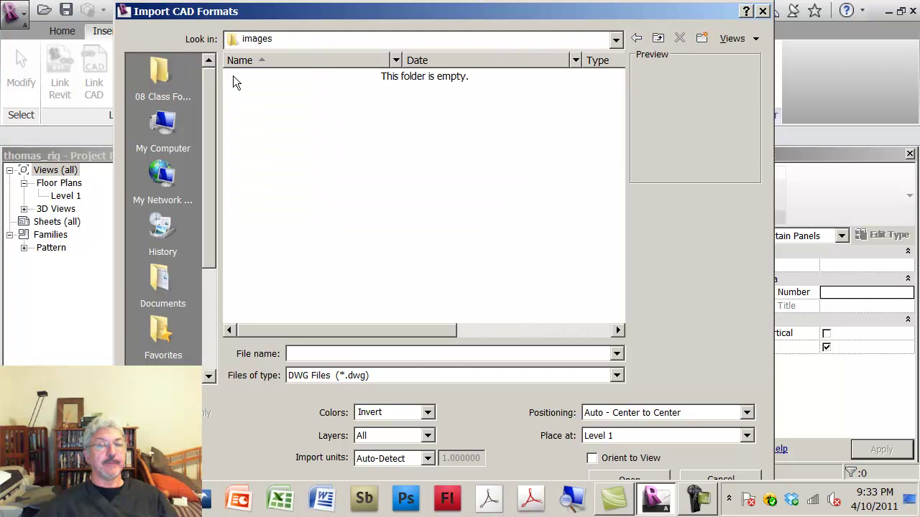
pyautogui.click(159, 81)
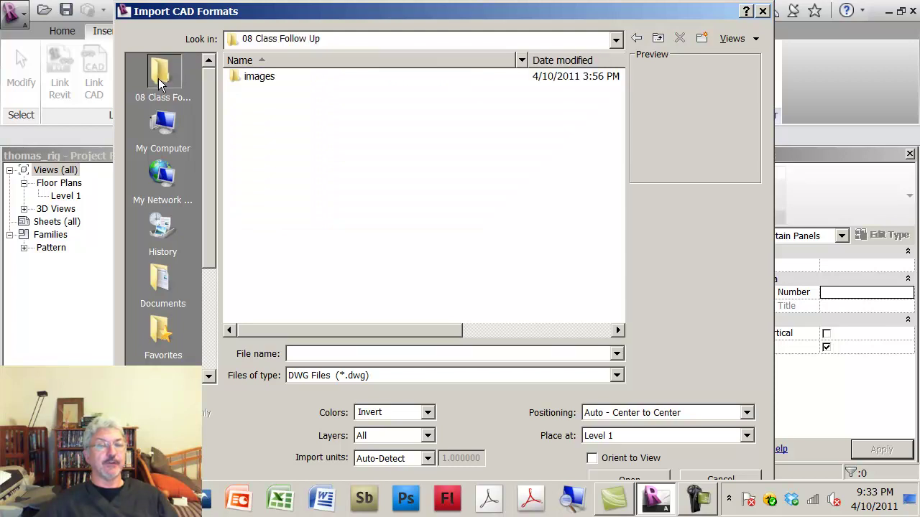
pyautogui.click(617, 375)
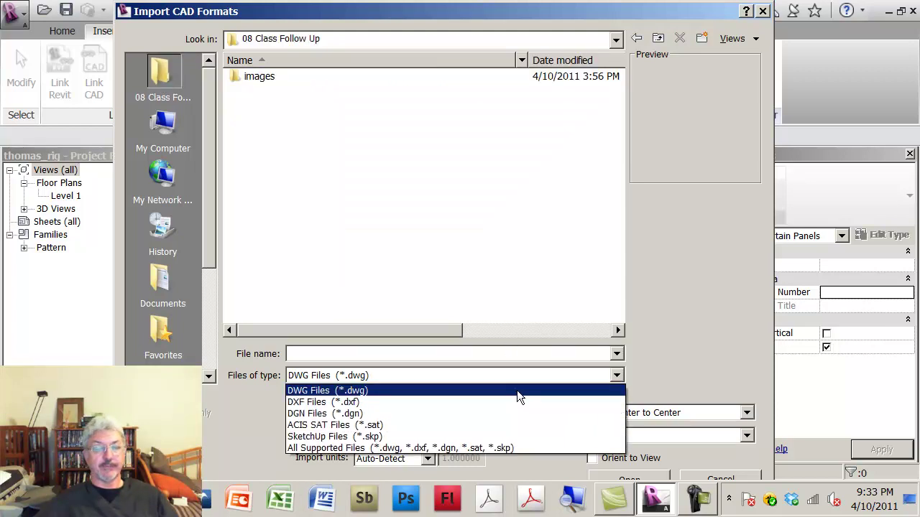
pyautogui.click(361, 437)
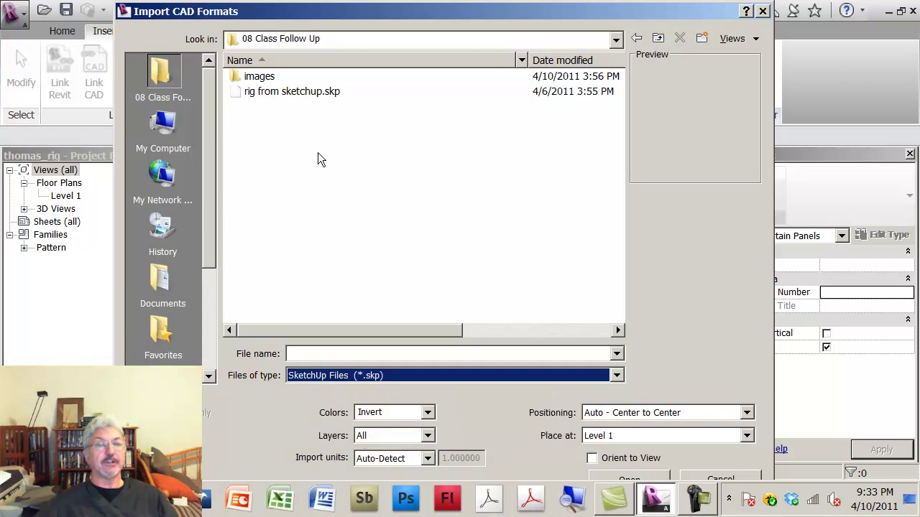
pyautogui.doubleClick(273, 92)
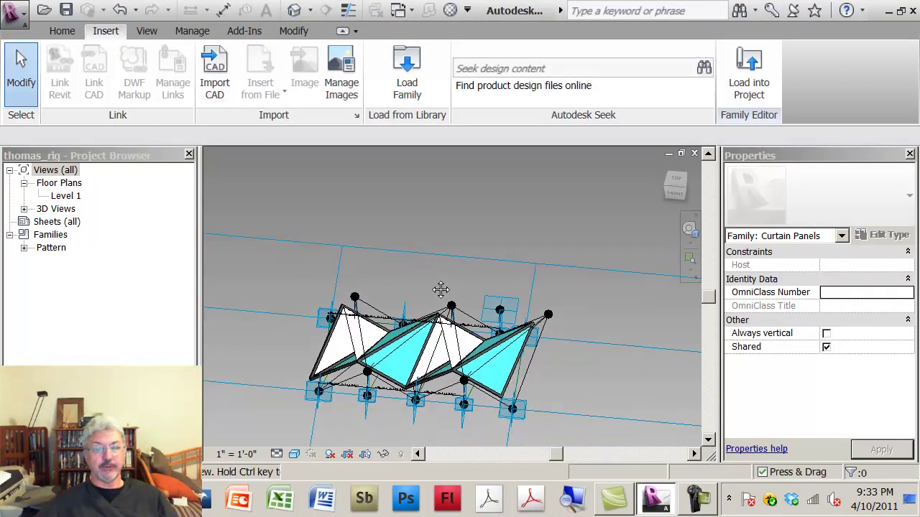
# - Move the imported SketchUp model back behind the rig, clear of most of its points and lines
pyautogui.scroll(2, 432, 248)
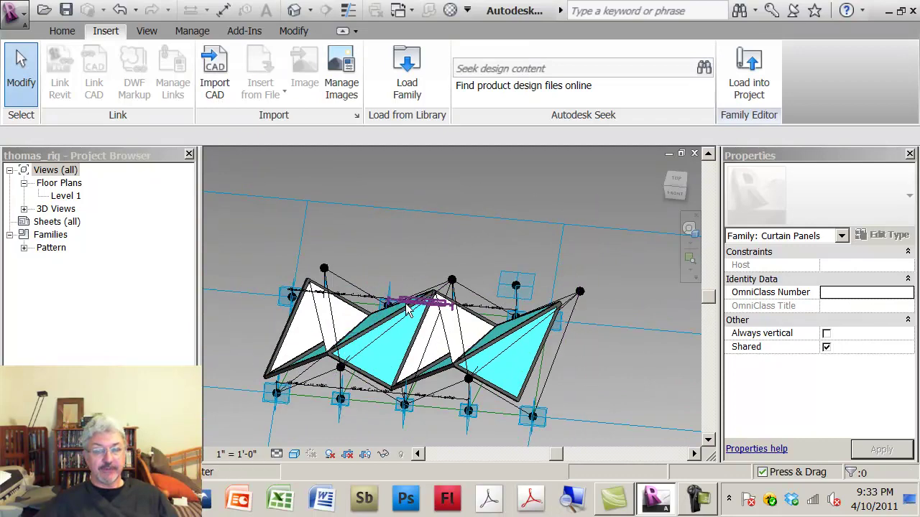
pyautogui.click(318, 311)
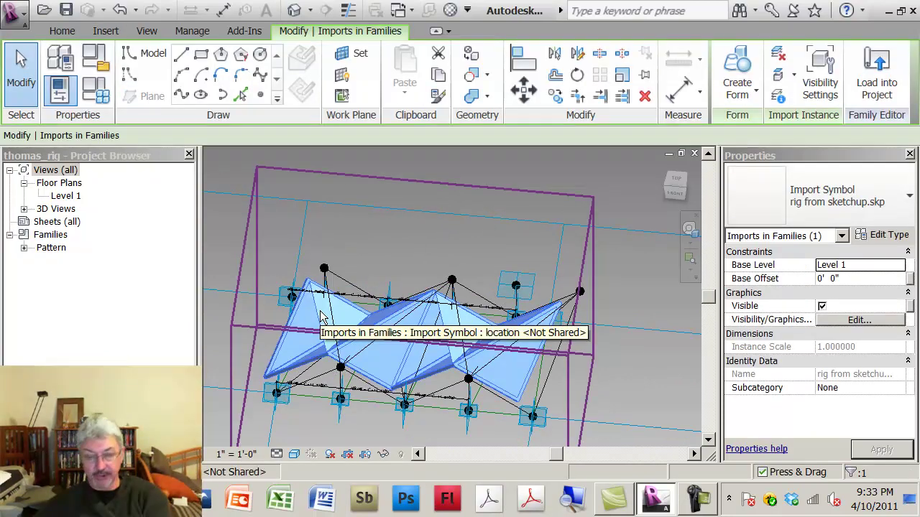
pyautogui.moveTo(318, 311); pyautogui.dragTo(322, 310)
pyautogui.click(256, 249)
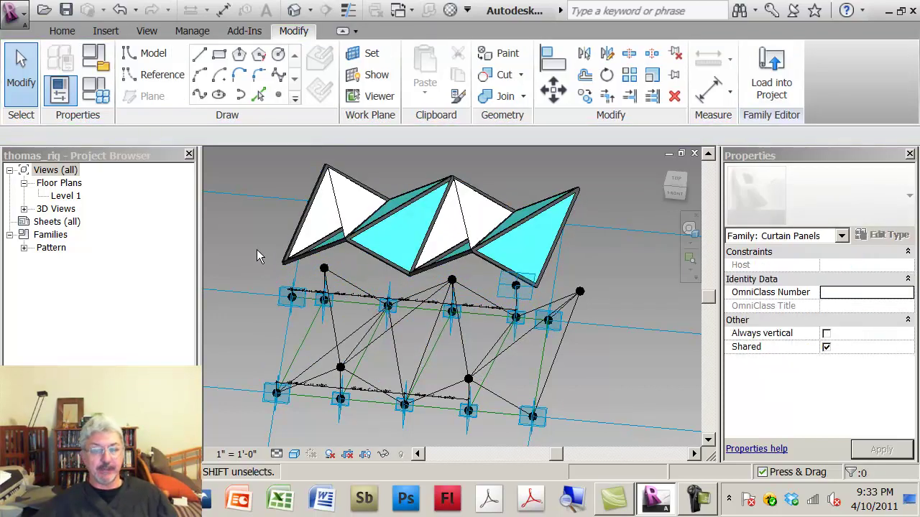
pyautogui.moveTo(257, 249); pyautogui.dragTo(394, 211, button='middle')
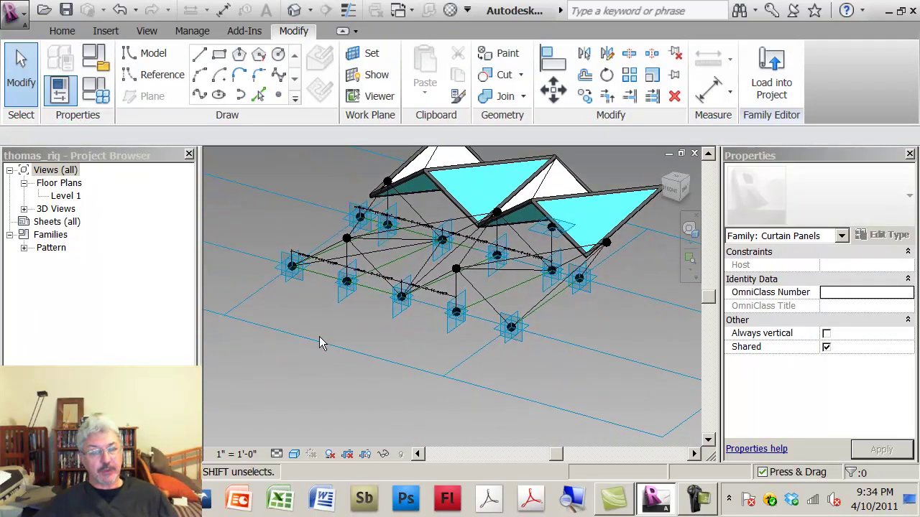
# - Test the rig's flex by pulling adaptive point 1 and adaptive point 2 forward in turn, undoing each move
pyautogui.click(298, 283)
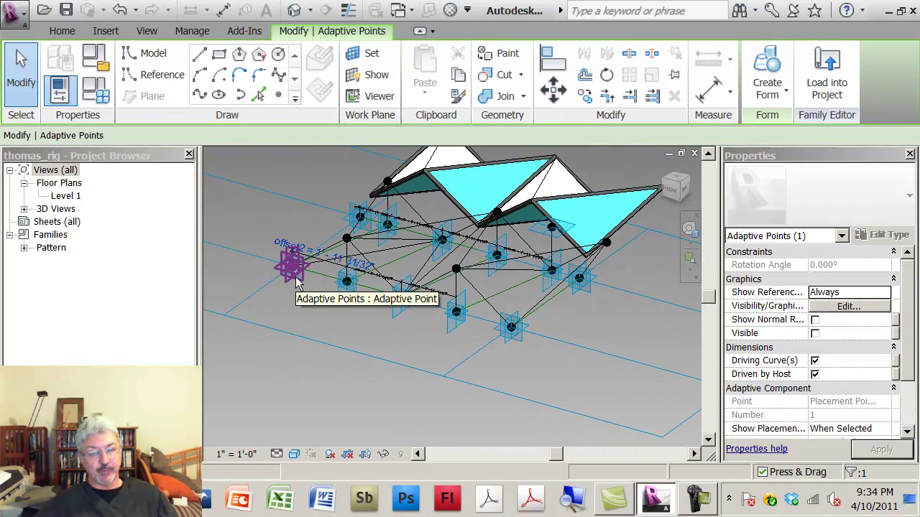
pyautogui.moveTo(298, 283); pyautogui.dragTo(263, 369)
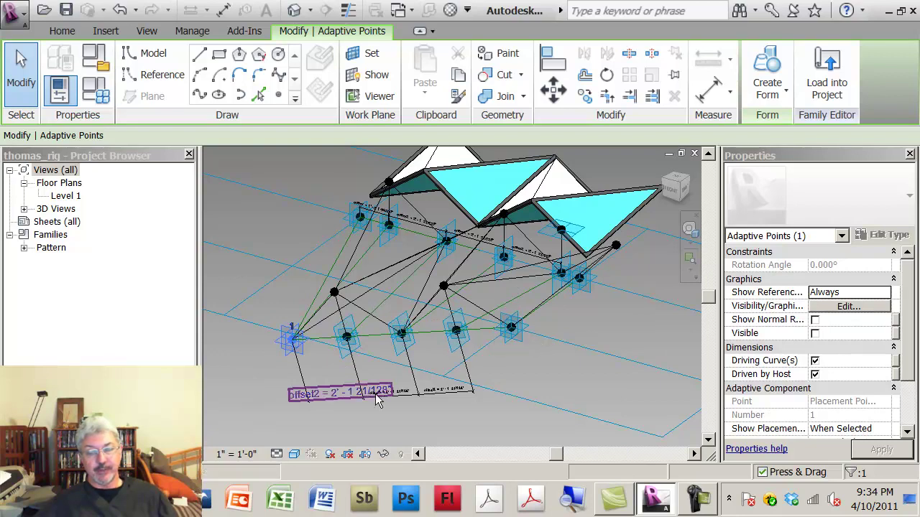
pyautogui.click(358, 428)
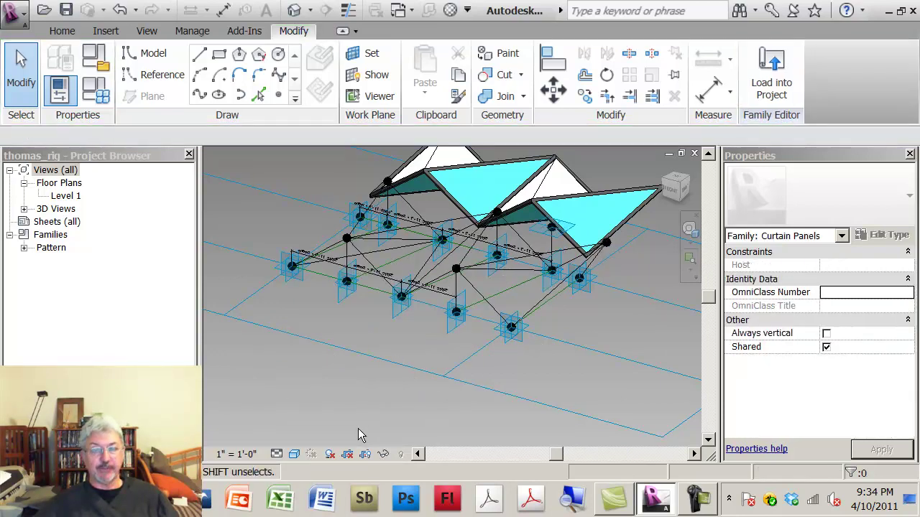
pyautogui.click(516, 343)
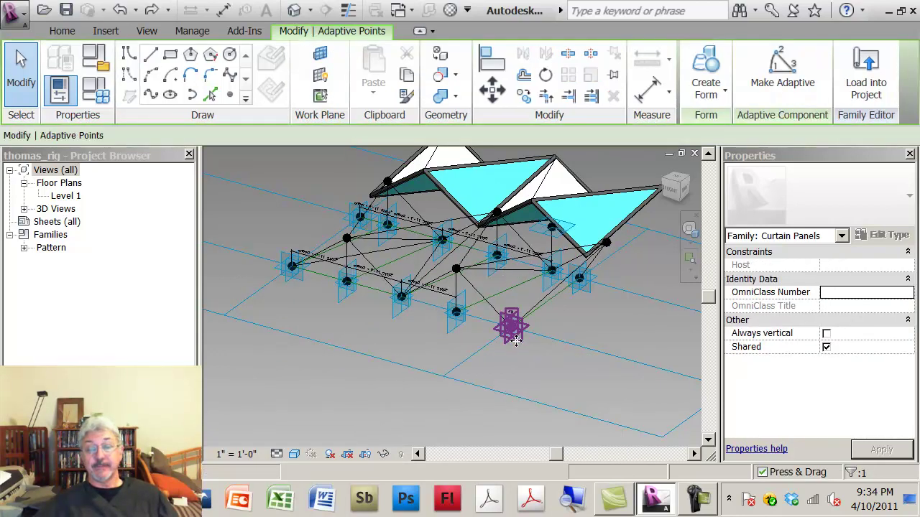
pyautogui.moveTo(516, 388); pyautogui.dragTo(513, 417)
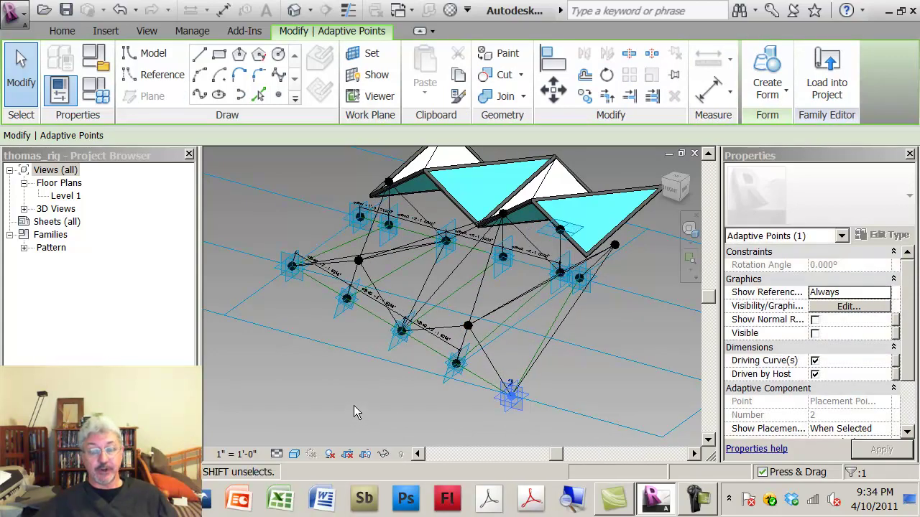
pyautogui.hotkey('ctrl', 'z')
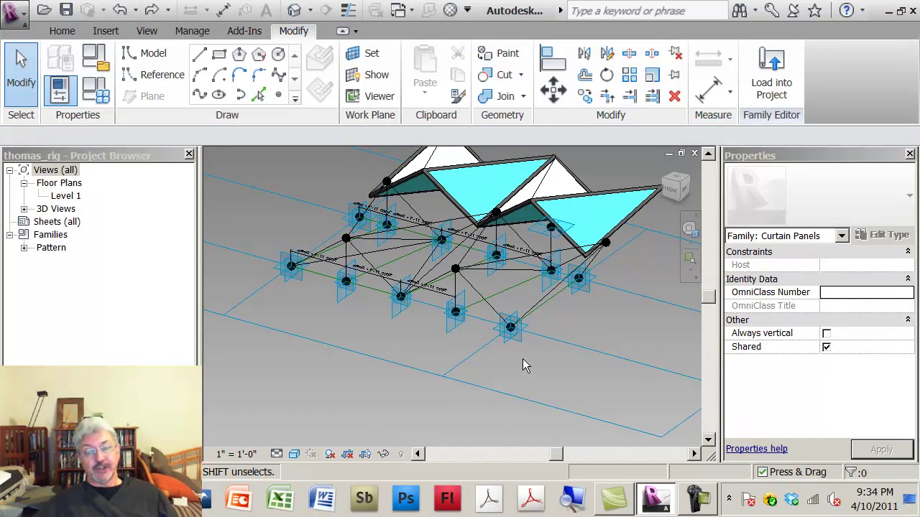
# - Turn off the normal-reference-planes-only display for the raised reference point near the rig's right end, keeping Show Reference Planes at Always
pyautogui.moveTo(507, 363); pyautogui.dragTo(499, 390, button='middle')
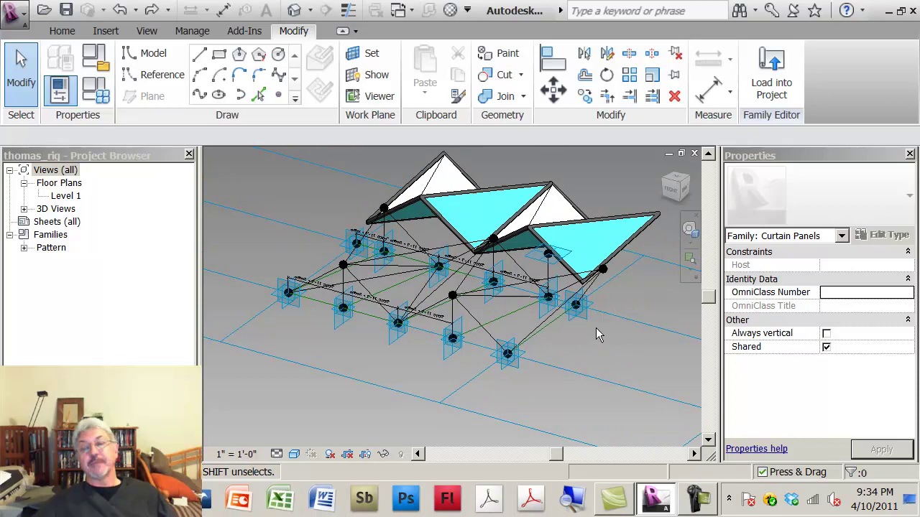
pyautogui.keyDown('shift'); pyautogui.moveTo(585, 391); pyautogui.dragTo(612, 327, button='middle'); pyautogui.keyUp('shift')
pyautogui.scroll(2, 589, 232)
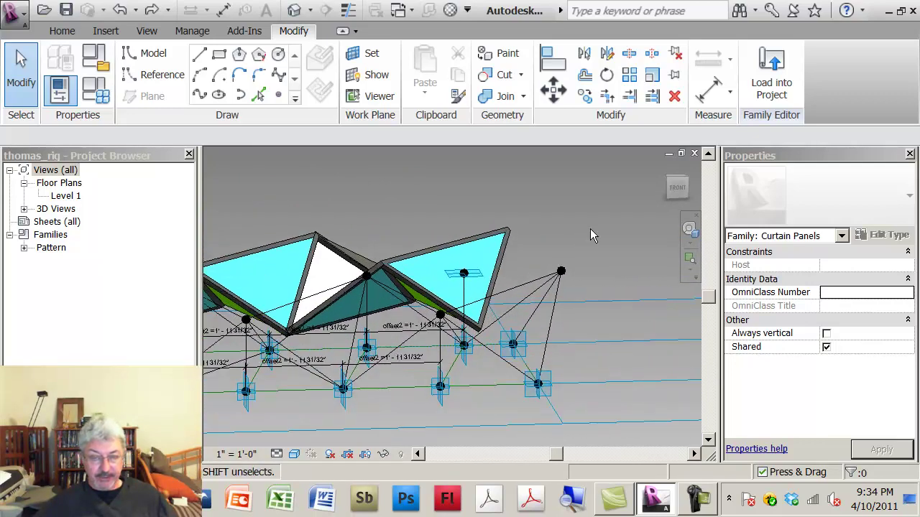
pyautogui.scroll(2, 575, 206)
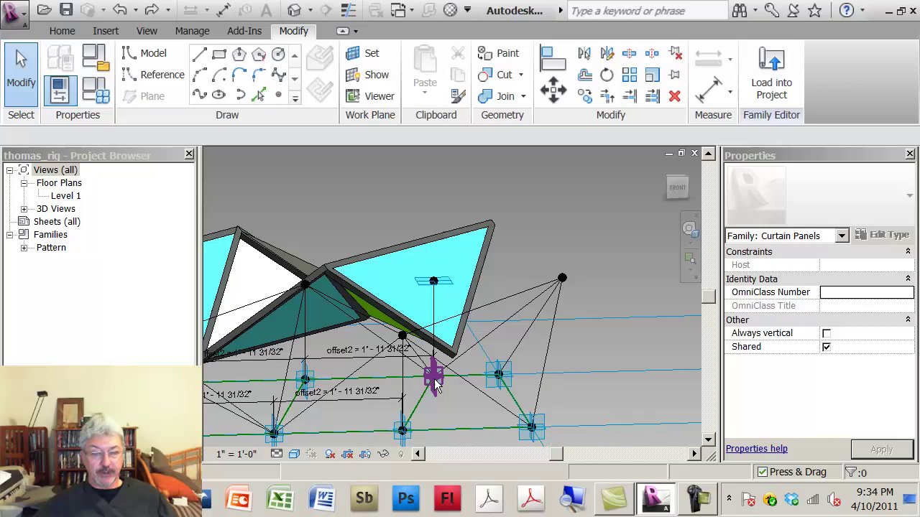
pyautogui.click(433, 288)
pyautogui.keyDown('shift'); pyautogui.moveTo(530, 269); pyautogui.dragTo(546, 238, button='middle'); pyautogui.keyUp('shift')
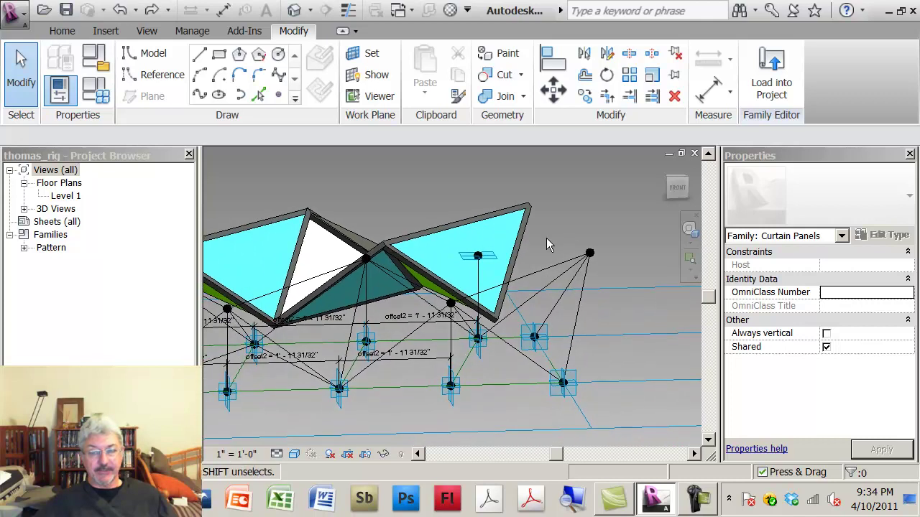
pyautogui.click(479, 262)
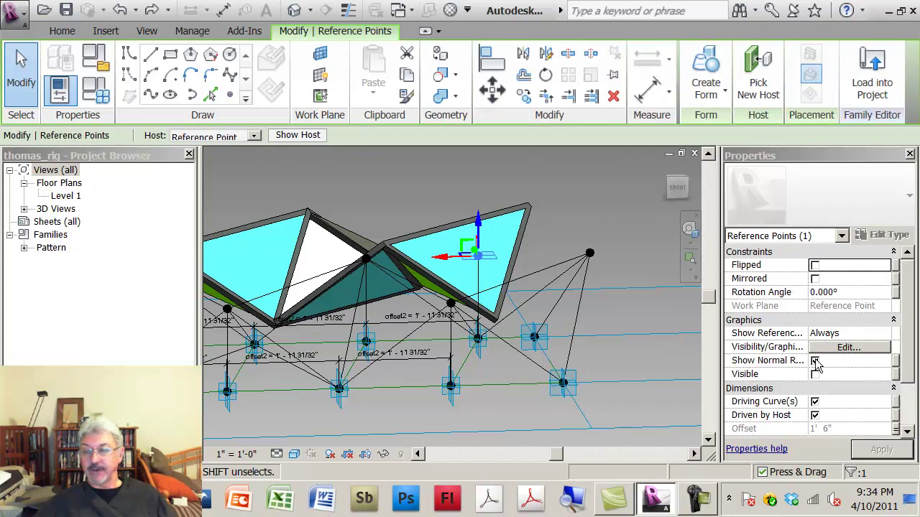
pyautogui.click(815, 360)
pyautogui.click(843, 334)
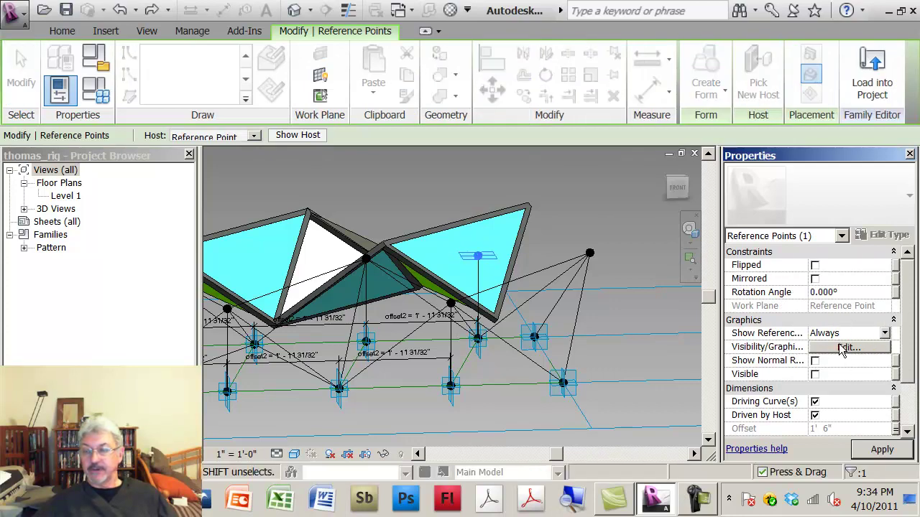
pyautogui.click(632, 260)
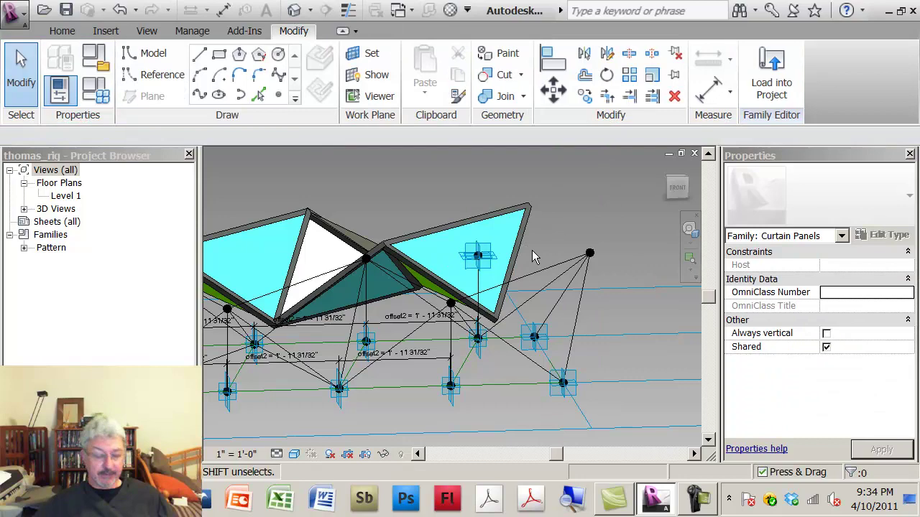
# - Check which family parameter drives the offset of the outermost raised reference point, keeping the existing association
pyautogui.keyDown('shift'); pyautogui.moveTo(535, 261); pyautogui.dragTo(448, 309, button='middle'); pyautogui.keyUp('shift')
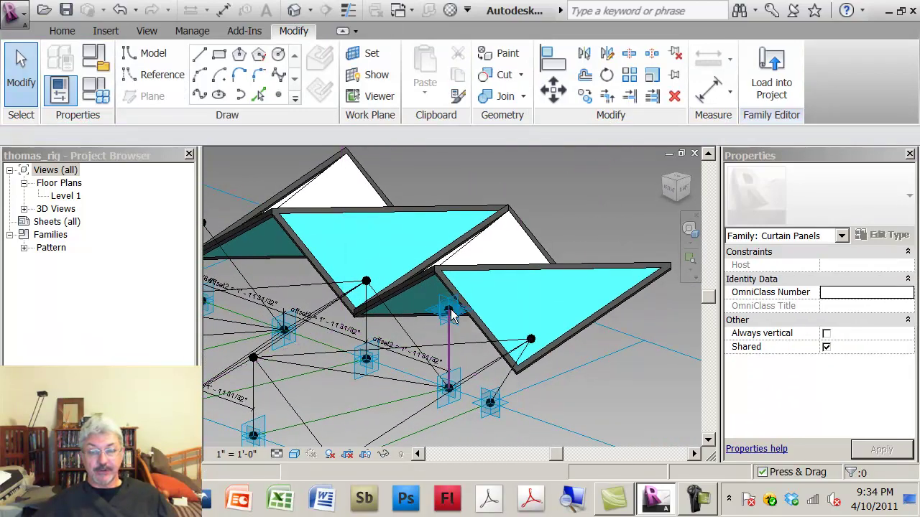
pyautogui.click(530, 339)
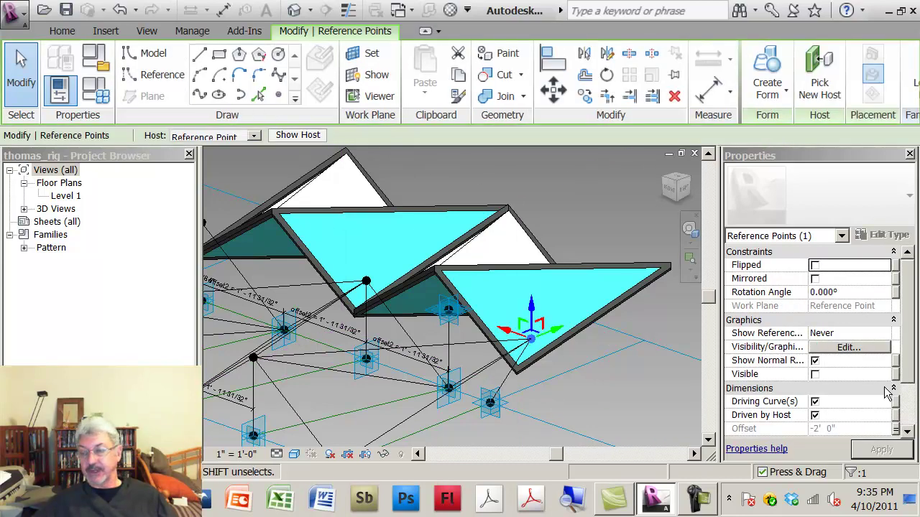
pyautogui.scroll(-2, 914, 381)
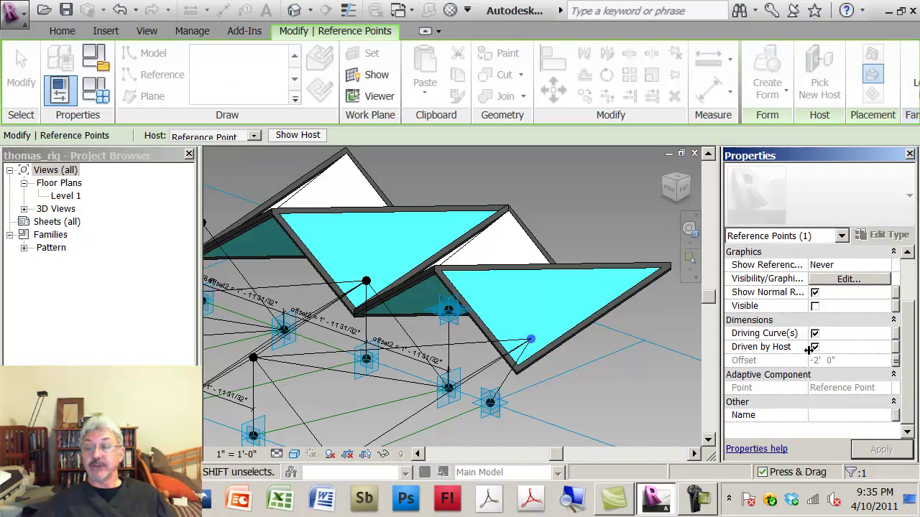
pyautogui.click(895, 361)
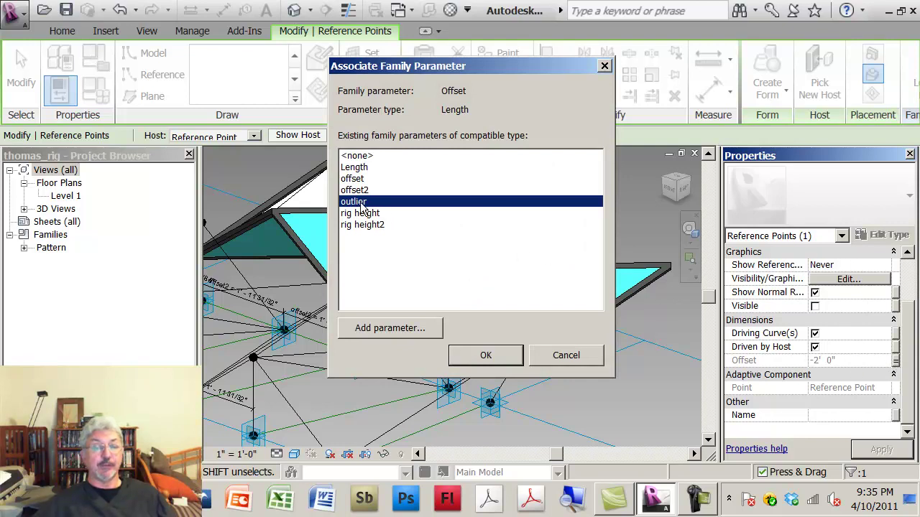
pyautogui.click(486, 355)
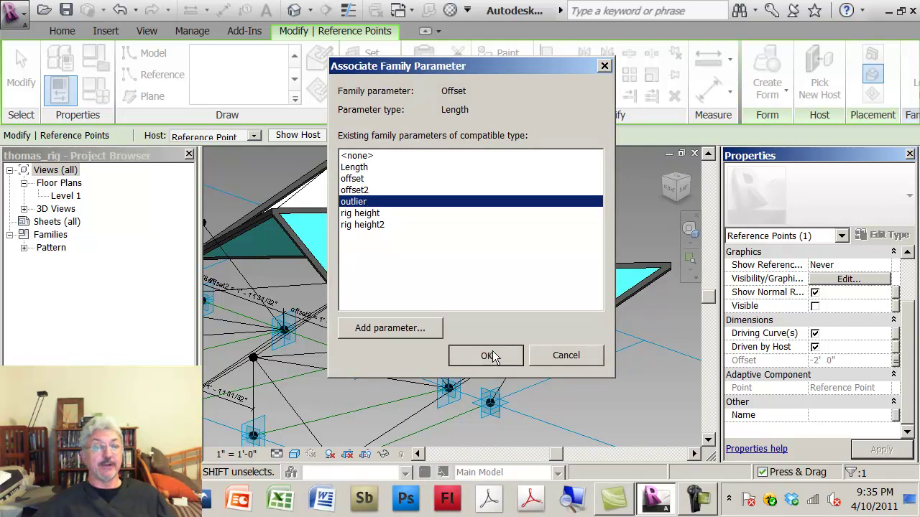
# - Try to drive the outlier parameter with the formula Length / 4 and show the affected points in the 3D view
pyautogui.click(100, 93)
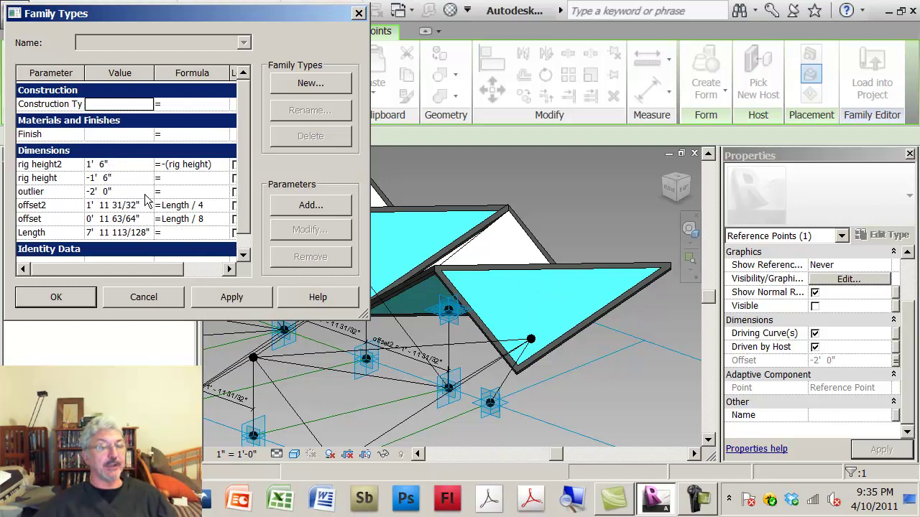
pyautogui.click(182, 192)
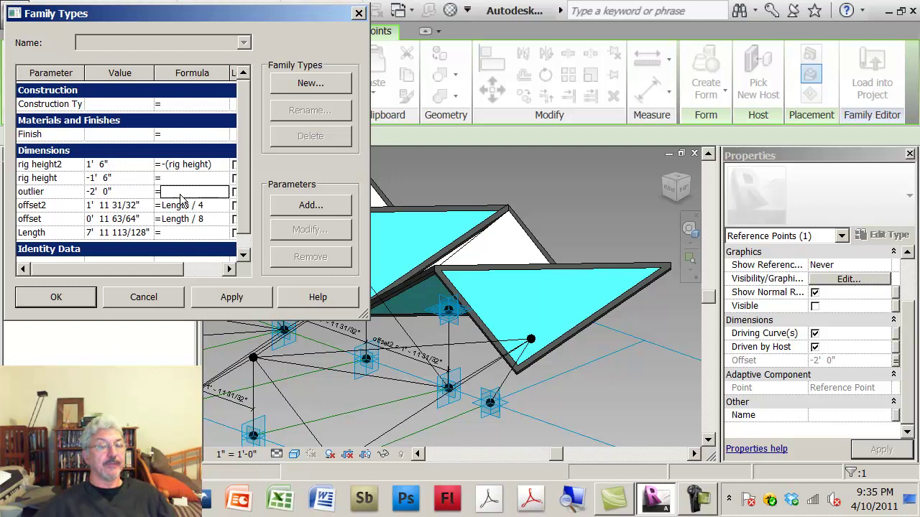
pyautogui.write('Length')
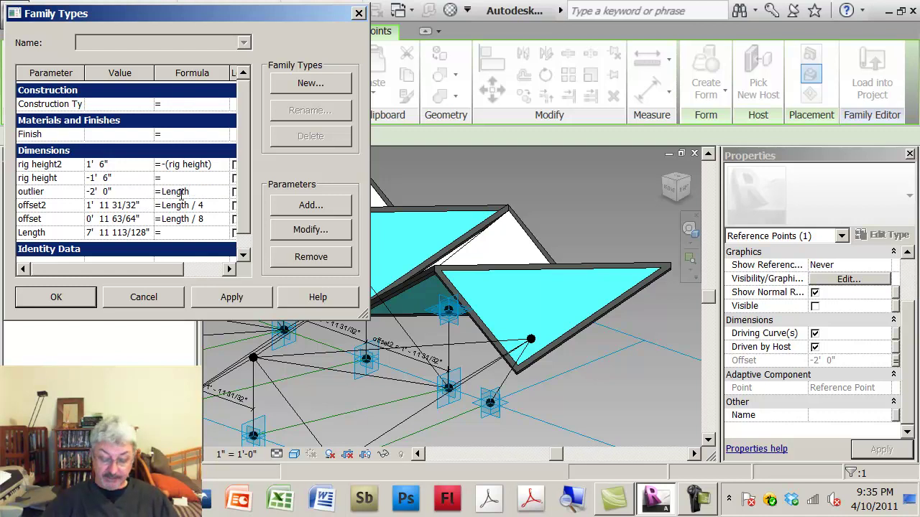
pyautogui.write('/4')
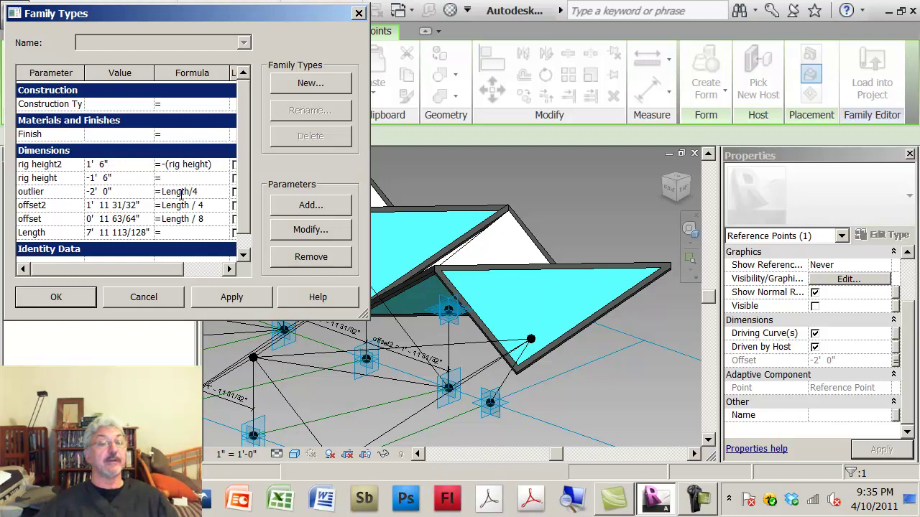
pyautogui.click(143, 192)
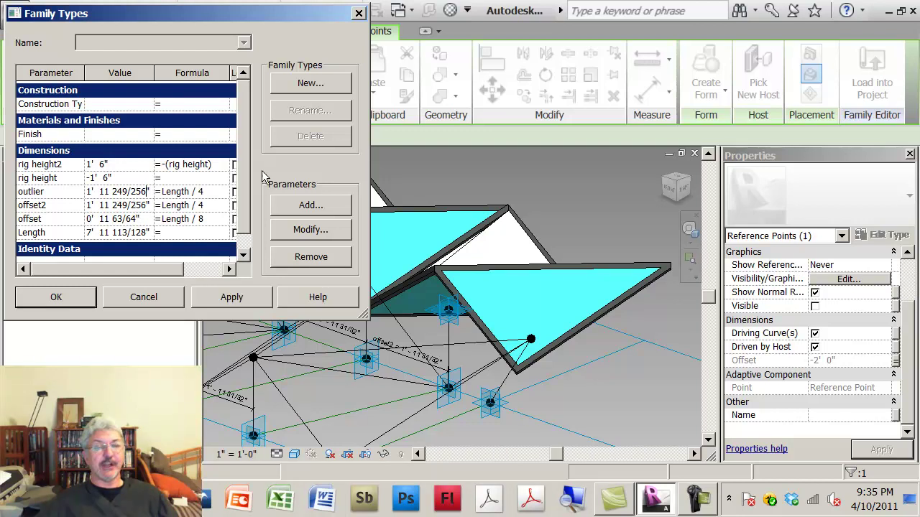
pyautogui.click(57, 297)
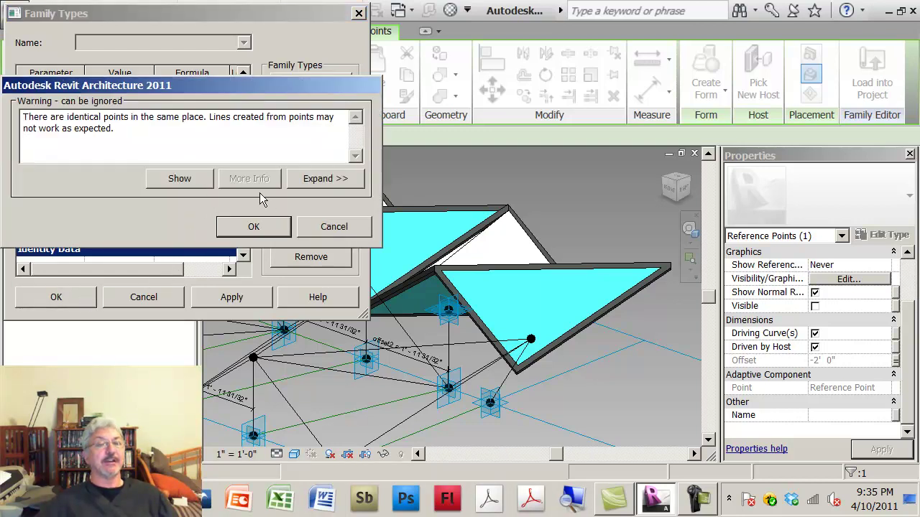
pyautogui.click(193, 183)
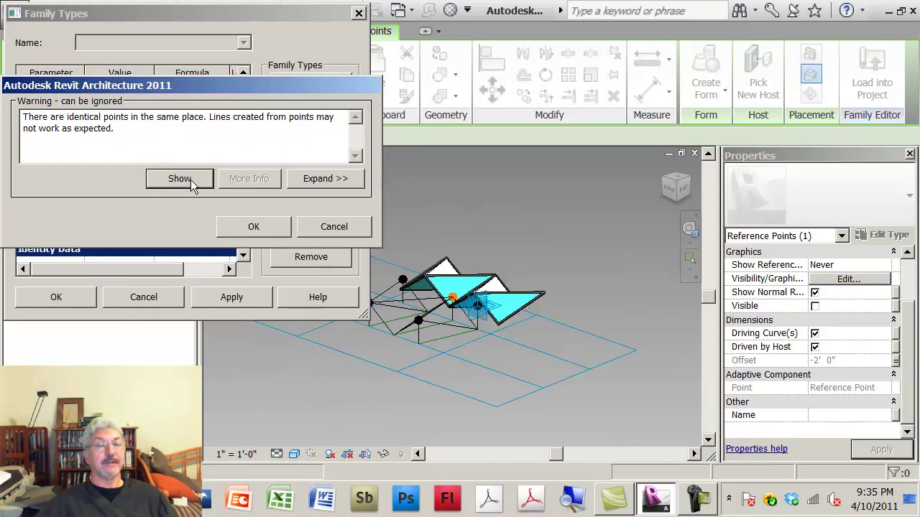
pyautogui.click(275, 224)
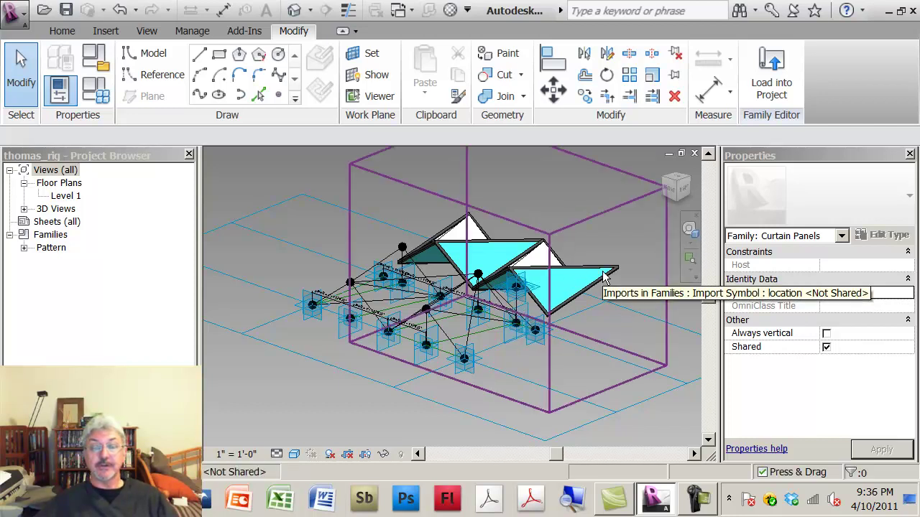
# - Test the rig by moving adaptive point 3 back, and undo the move
pyautogui.click(538, 346)
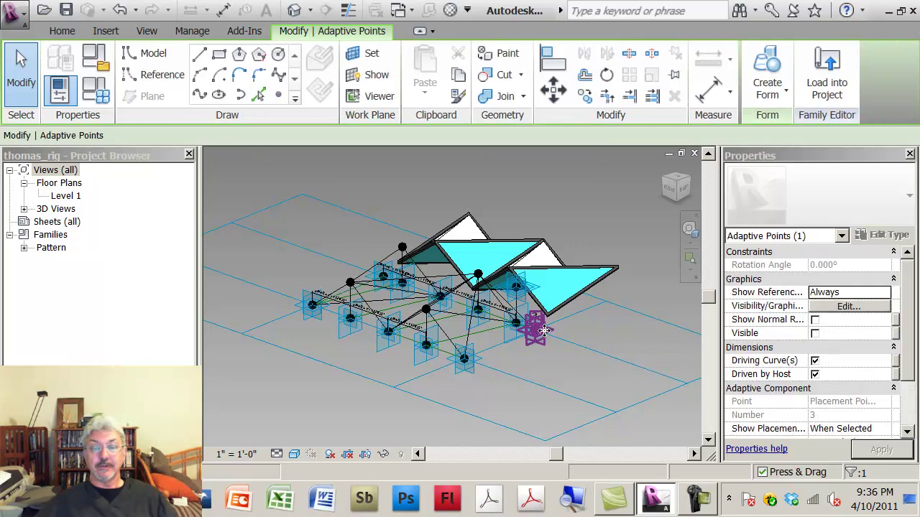
pyautogui.moveTo(538, 346); pyautogui.dragTo(564, 294)
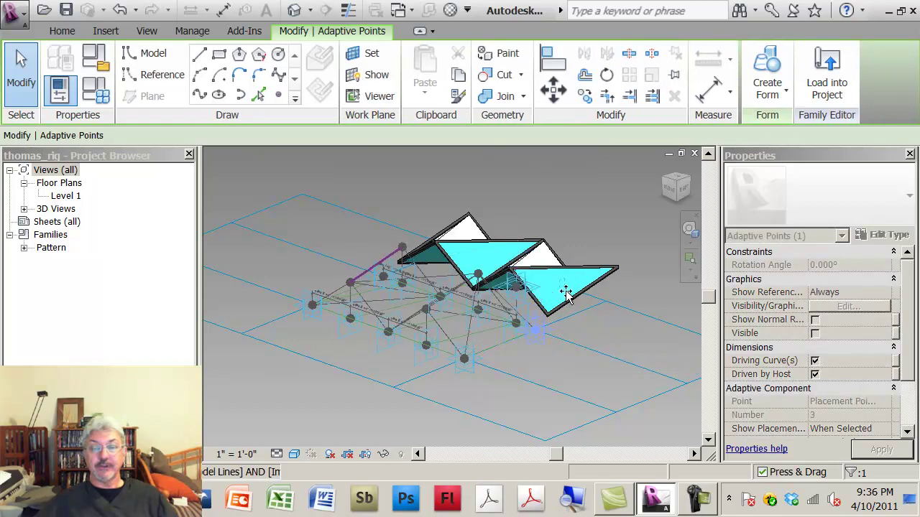
pyautogui.moveTo(577, 253); pyautogui.dragTo(573, 231, button='middle')
pyautogui.moveTo(591, 284); pyautogui.dragTo(492, 378, button='middle')
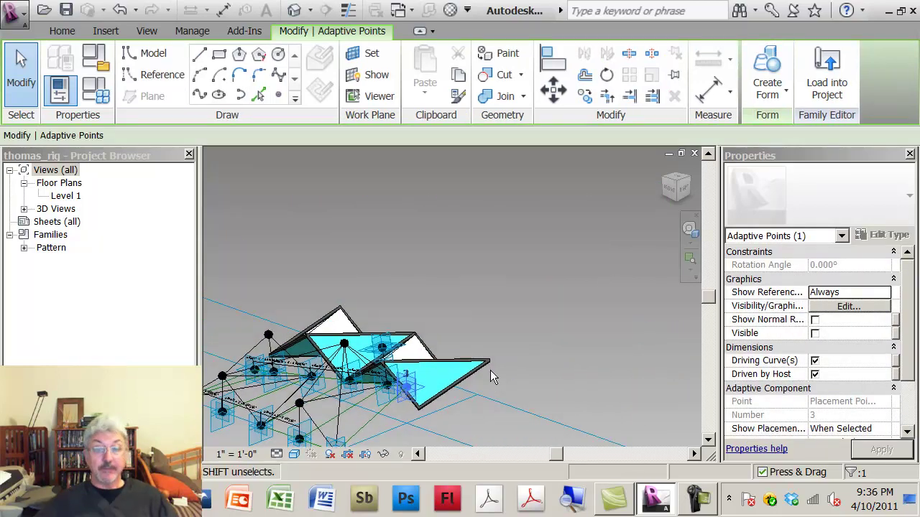
pyautogui.moveTo(507, 277); pyautogui.dragTo(635, 182, button='middle')
pyautogui.click(418, 367)
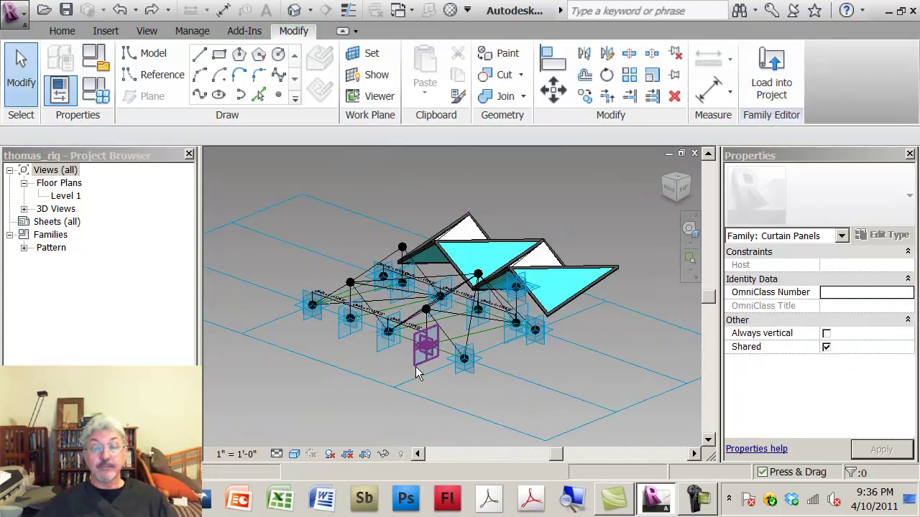
pyautogui.press('Escape')
# - Recheck the offset's parameter association on the outermost raised reference point after undoing the outlier formula
pyautogui.scroll(3, 448, 349)
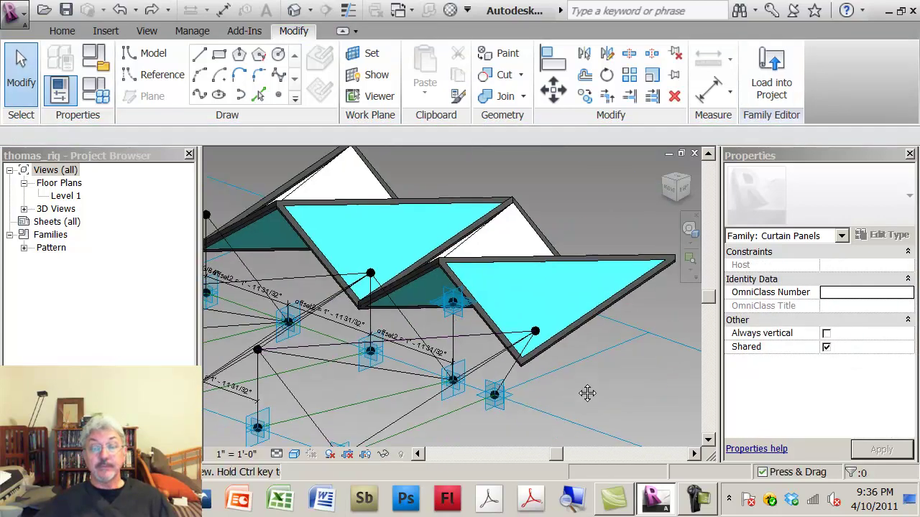
pyautogui.click(570, 257)
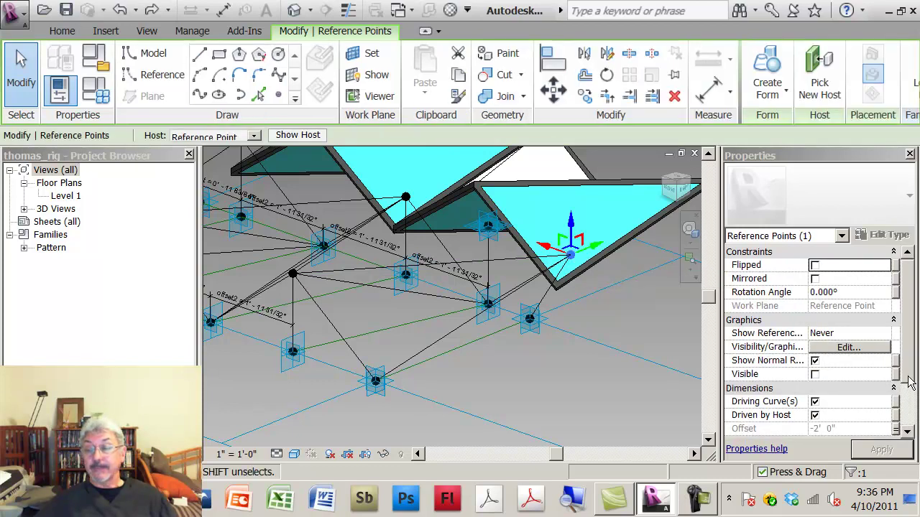
pyautogui.moveTo(907, 382); pyautogui.dragTo(907, 404)
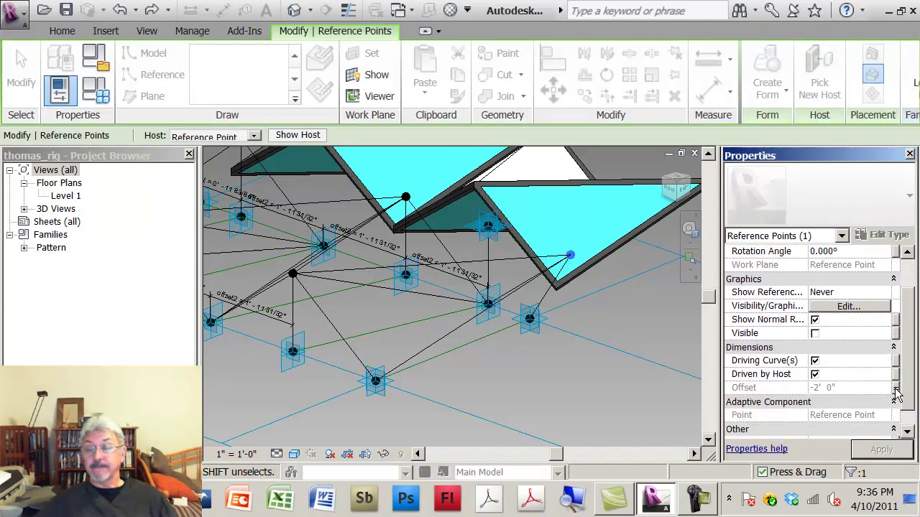
pyautogui.click(896, 388)
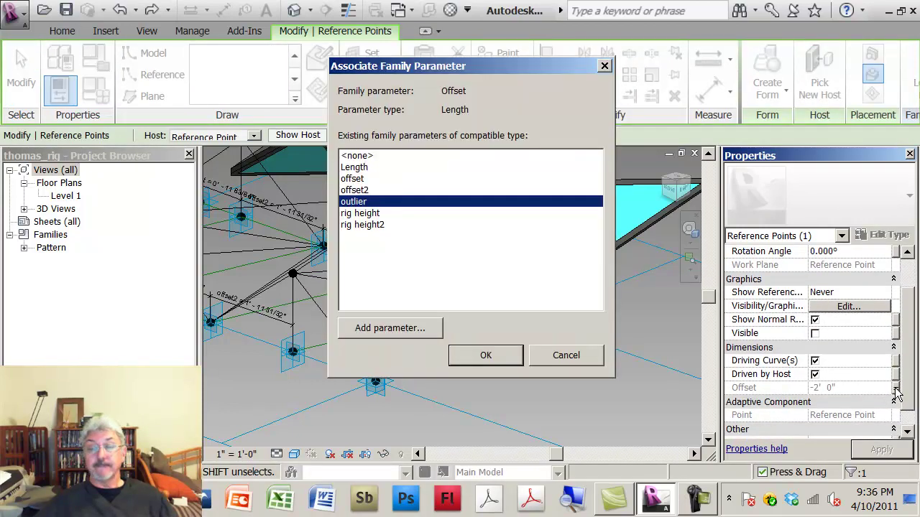
pyautogui.click(482, 357)
# - Drive the outlier parameter with the negated formula -(Length / 4) and accept the family type changes
pyautogui.click(95, 91)
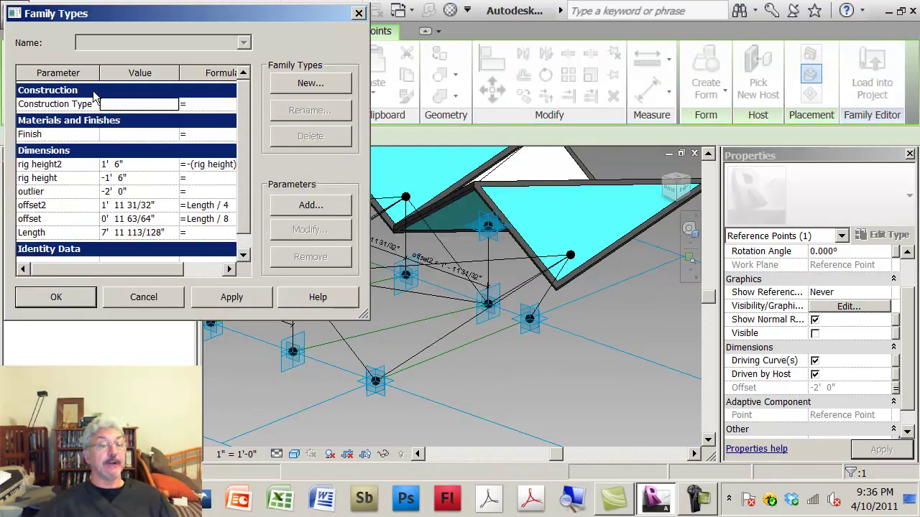
pyautogui.click(210, 195)
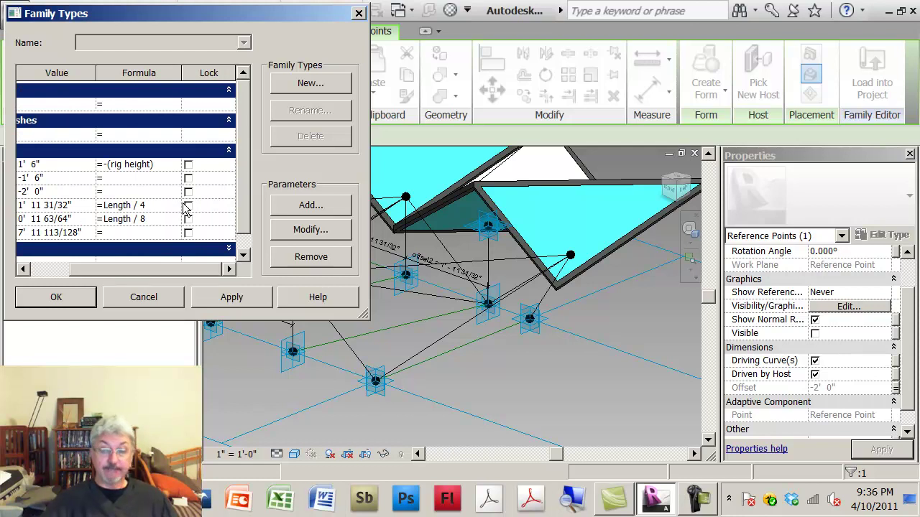
pyautogui.write('Length/4')
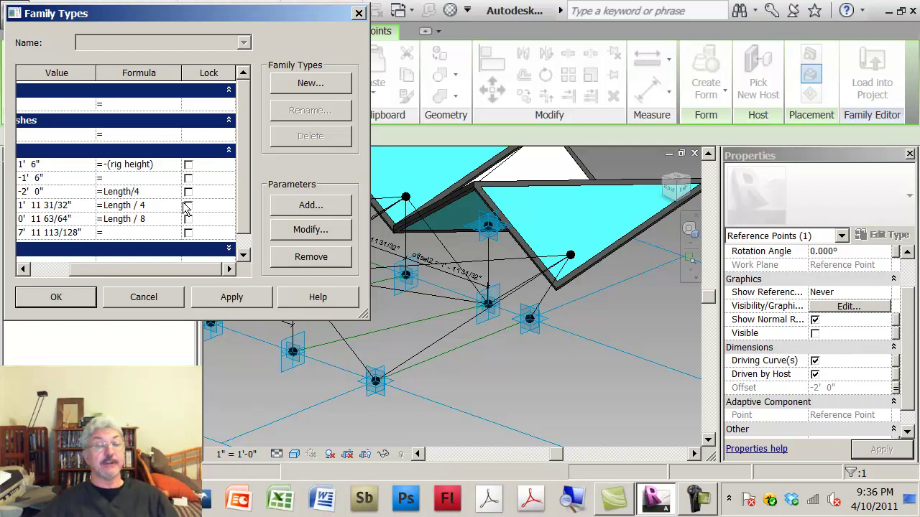
pyautogui.click(249, 299)
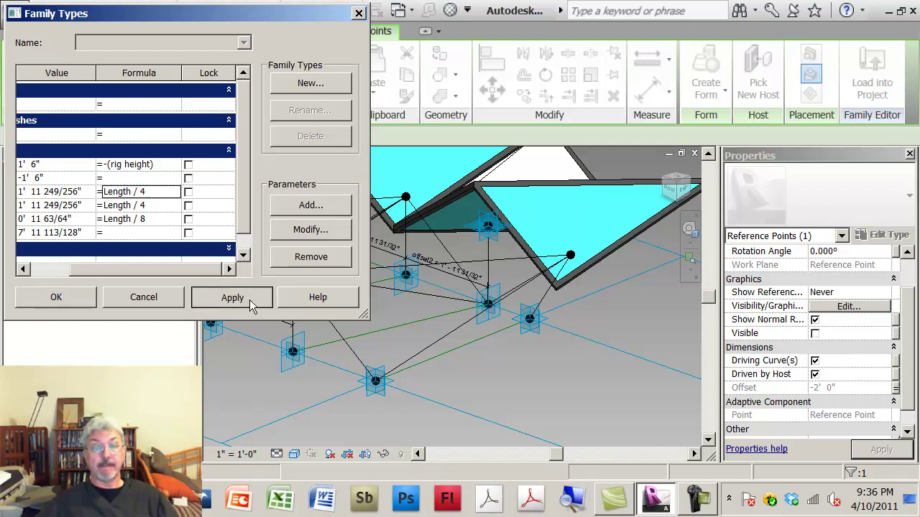
pyautogui.click(107, 192)
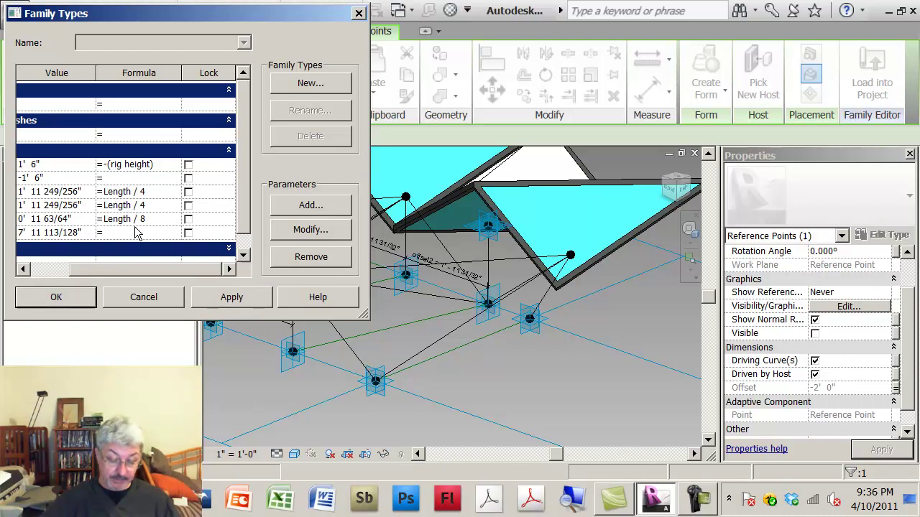
pyautogui.write('-(')
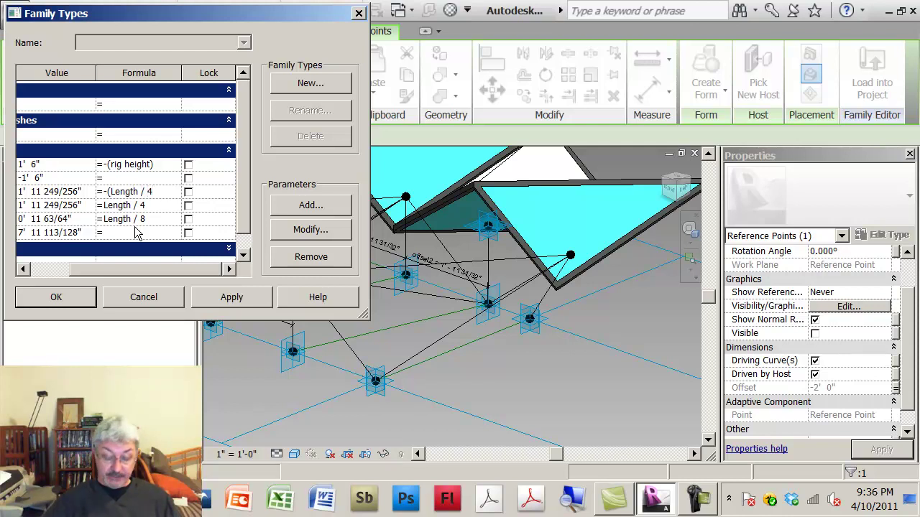
pyautogui.press('Tab')
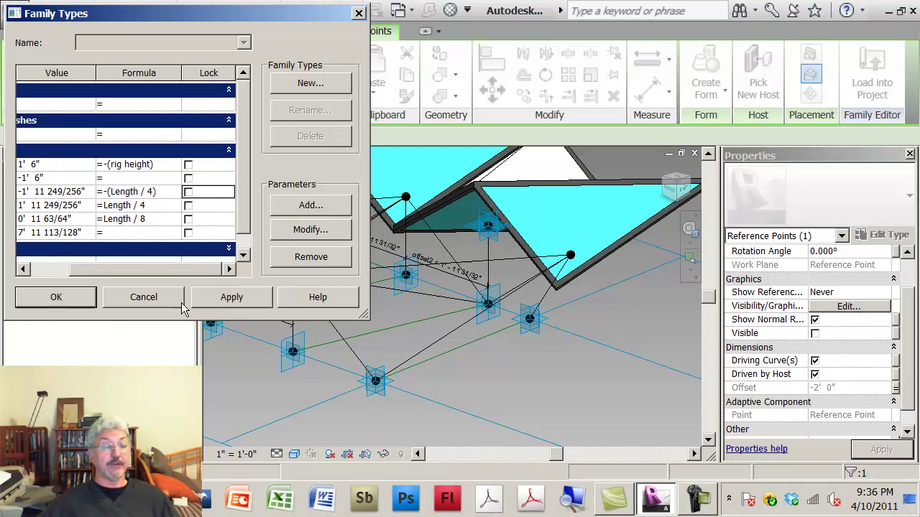
pyautogui.click(73, 298)
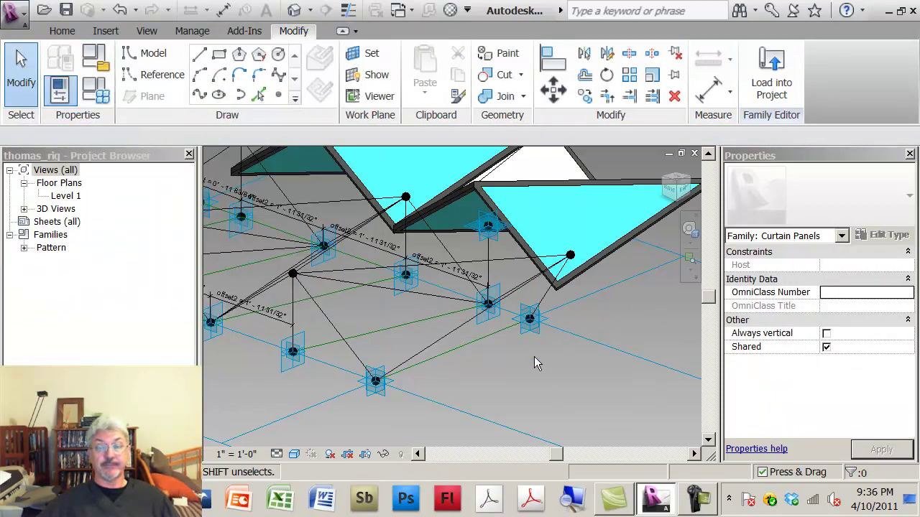
# - Delete the imported SketchUp reference, rig from sketchup.skp, leaving only the point rig in the family
pyautogui.scroll(-3, 536, 355)
pyautogui.keyDown('shift'); pyautogui.moveTo(557, 373); pyautogui.dragTo(486, 388, button='middle'); pyautogui.keyUp('shift')
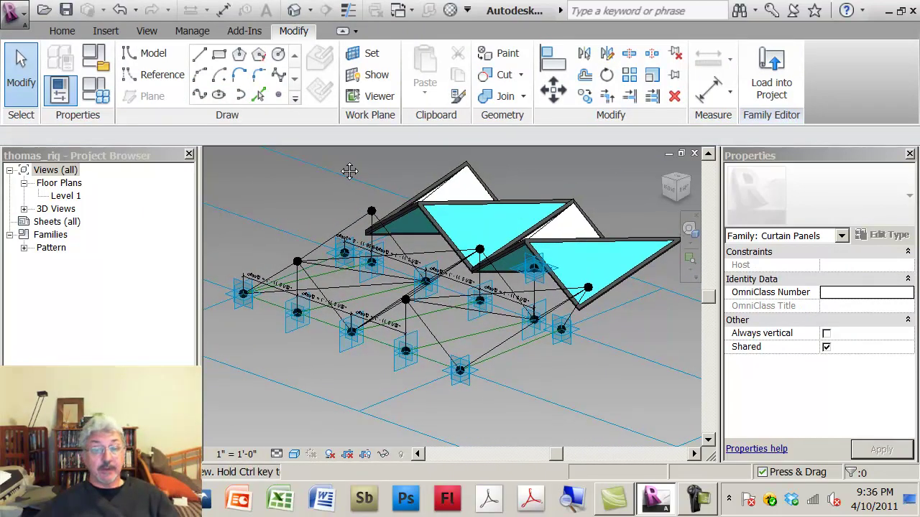
pyautogui.click(434, 192)
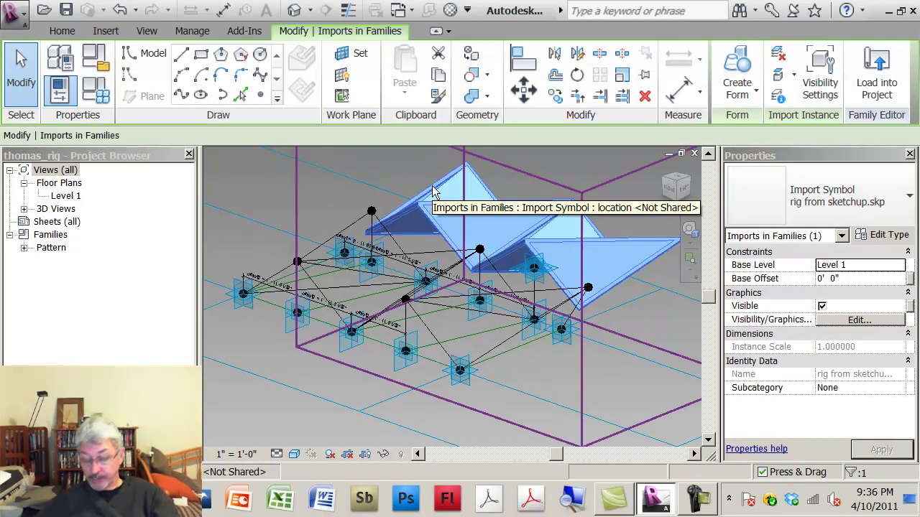
pyautogui.press('Delete')
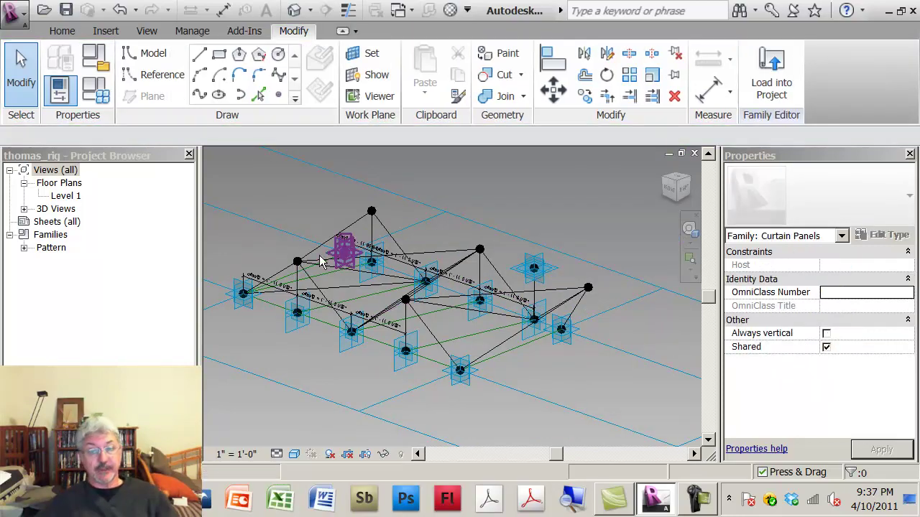
pyautogui.scroll(2, 291, 211)
pyautogui.keyDown('shift'); pyautogui.moveTo(291, 210); pyautogui.dragTo(421, 304, button='middle'); pyautogui.keyUp('shift')
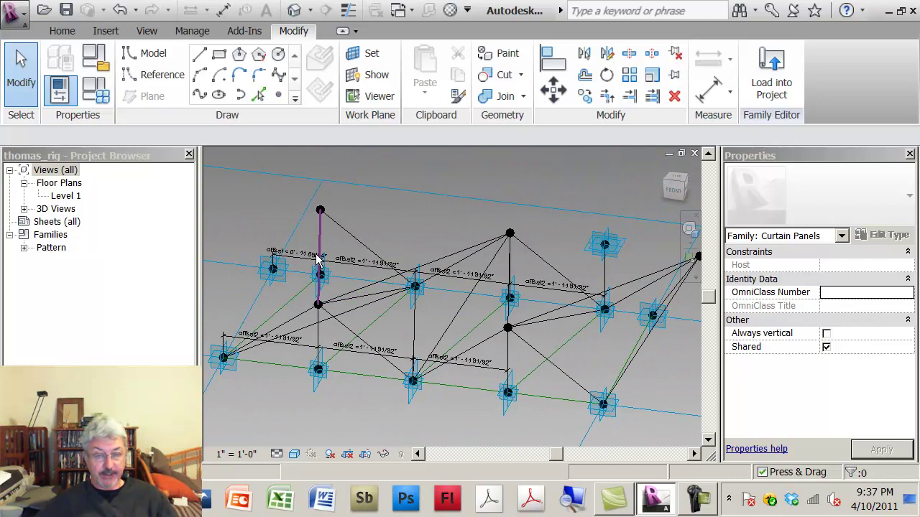
pyautogui.keyDown('shift'); pyautogui.moveTo(373, 262); pyautogui.dragTo(394, 248, button='middle'); pyautogui.keyUp('shift')
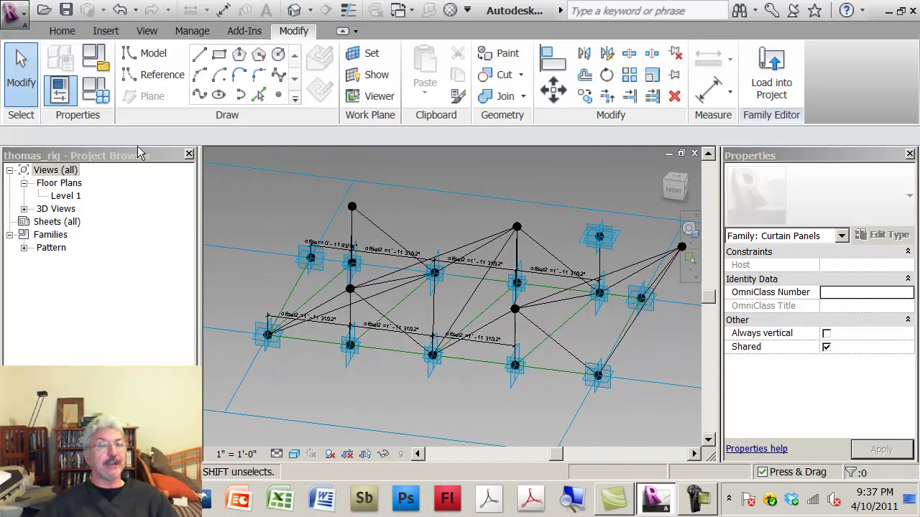
# - Create a new project from the default imperial template
pyautogui.click(15, 14)
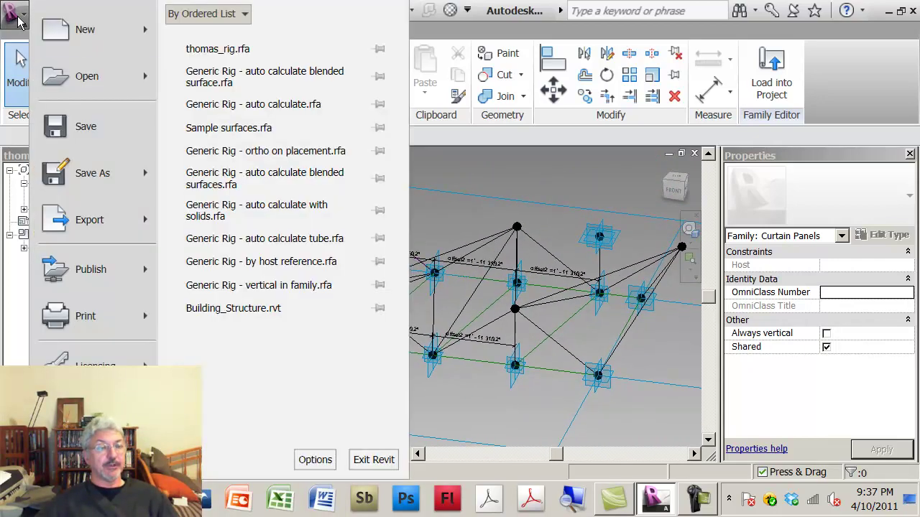
pyautogui.moveTo(148, 37)
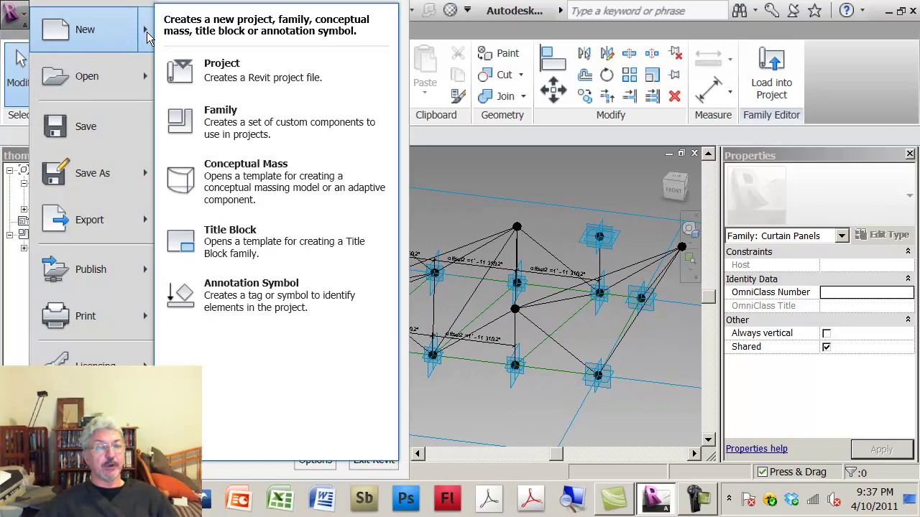
pyautogui.click(204, 74)
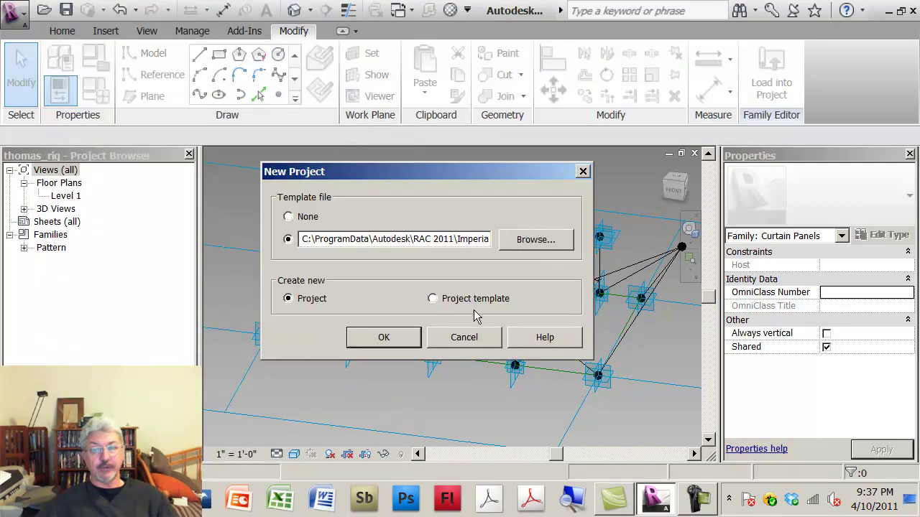
pyautogui.click(400, 341)
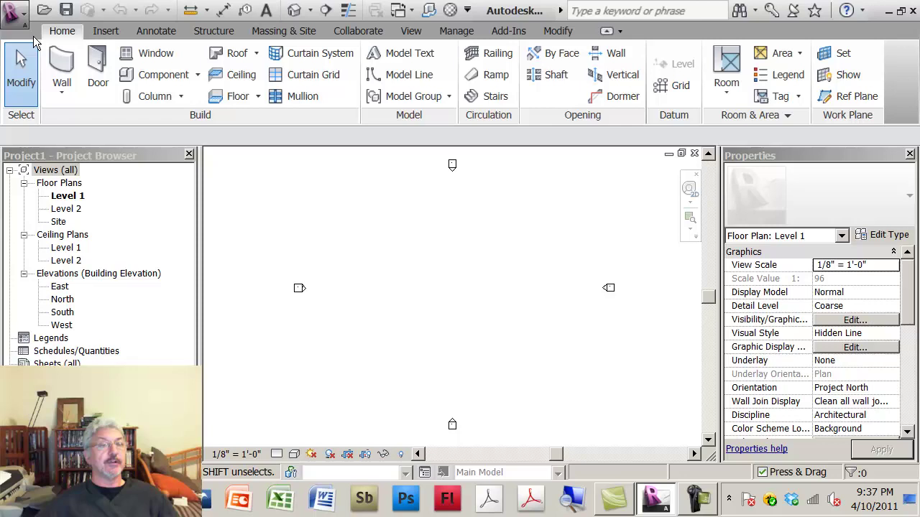
# - Create a new conceptual mass family from the Mass template
pyautogui.click(14, 13)
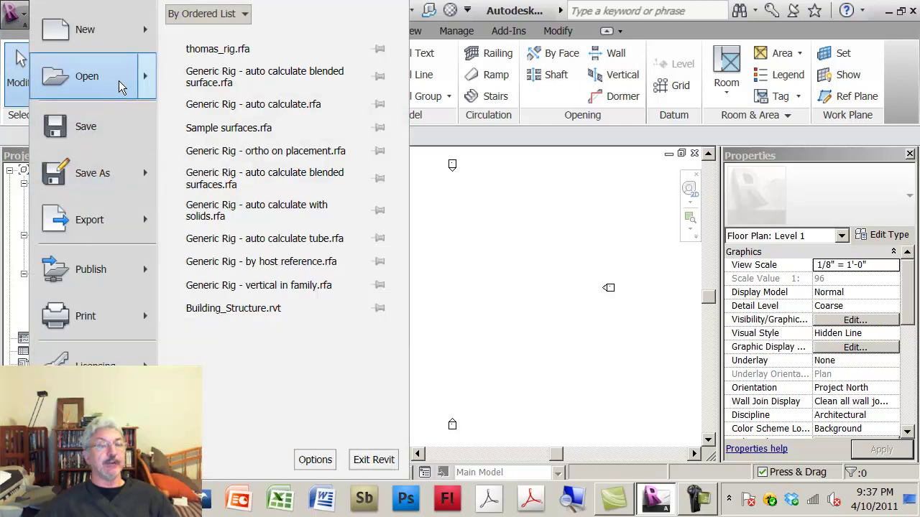
pyautogui.moveTo(138, 28)
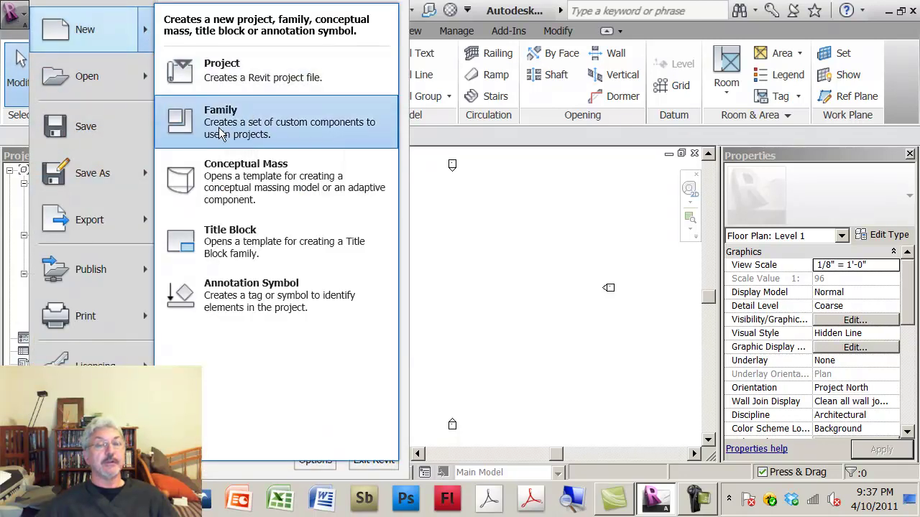
pyautogui.click(239, 180)
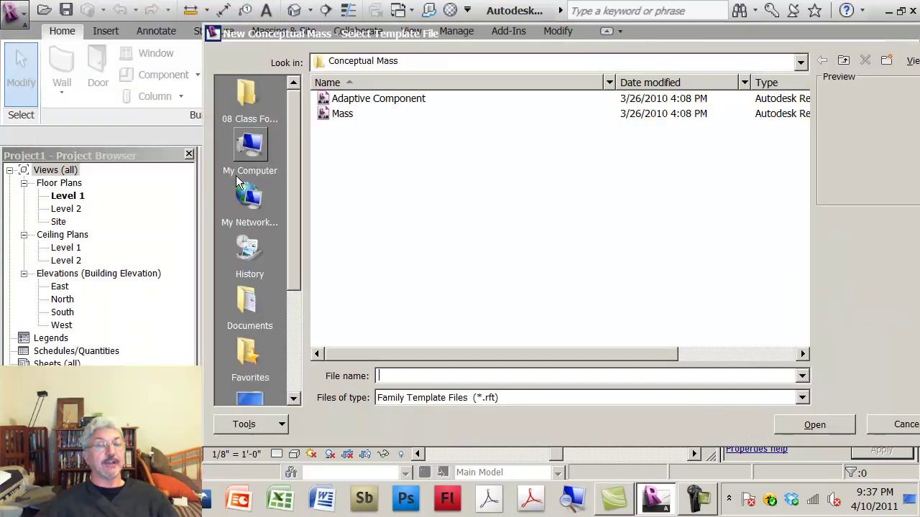
pyautogui.click(334, 114)
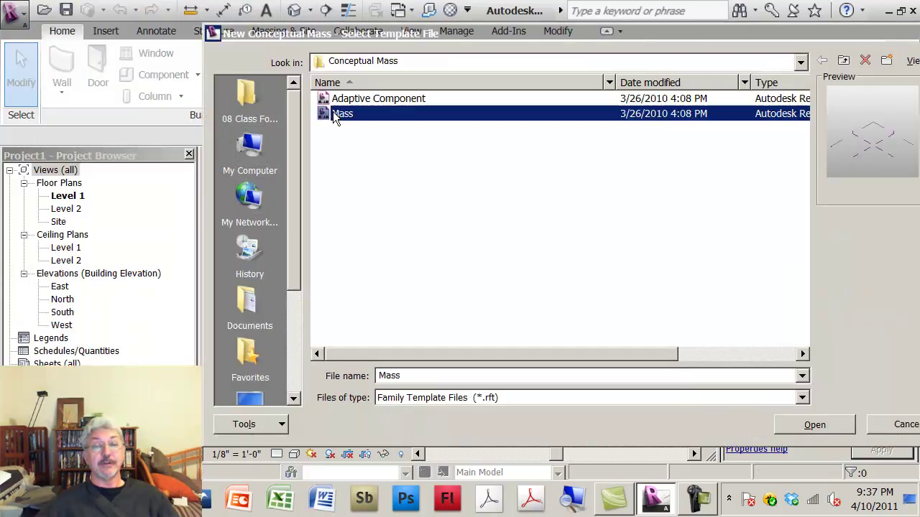
pyautogui.click(815, 426)
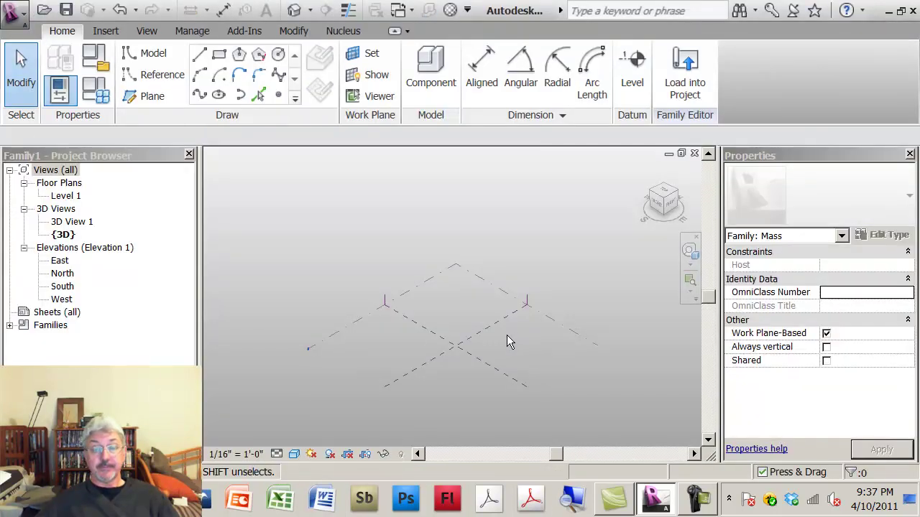
# - Draw a wavy model spline through six points, about 296 feet long, on the vertical center reference plane
pyautogui.click(444, 355)
pyautogui.press('l')
pyautogui.press('i')
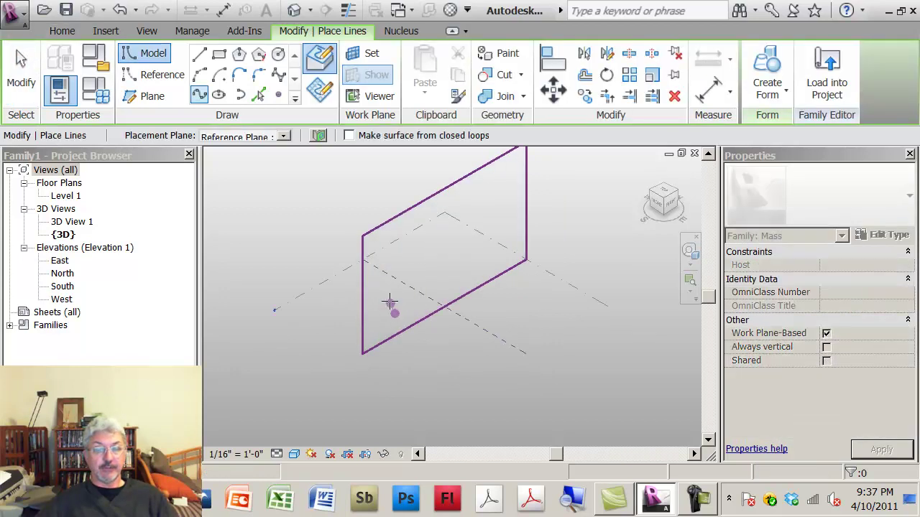
pyautogui.click(394, 286)
pyautogui.click(430, 263)
pyautogui.click(461, 264)
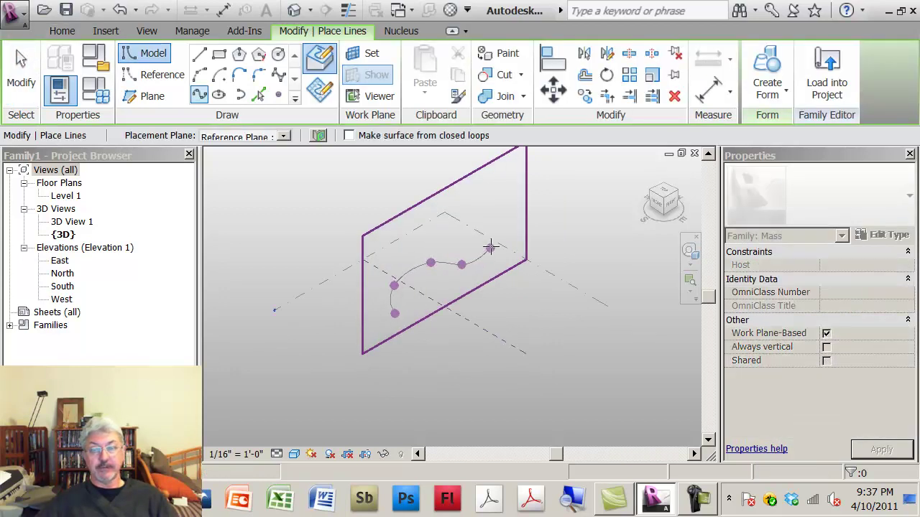
pyautogui.click(490, 248)
pyautogui.click(506, 224)
pyautogui.press('Escape')
pyautogui.press('Escape')
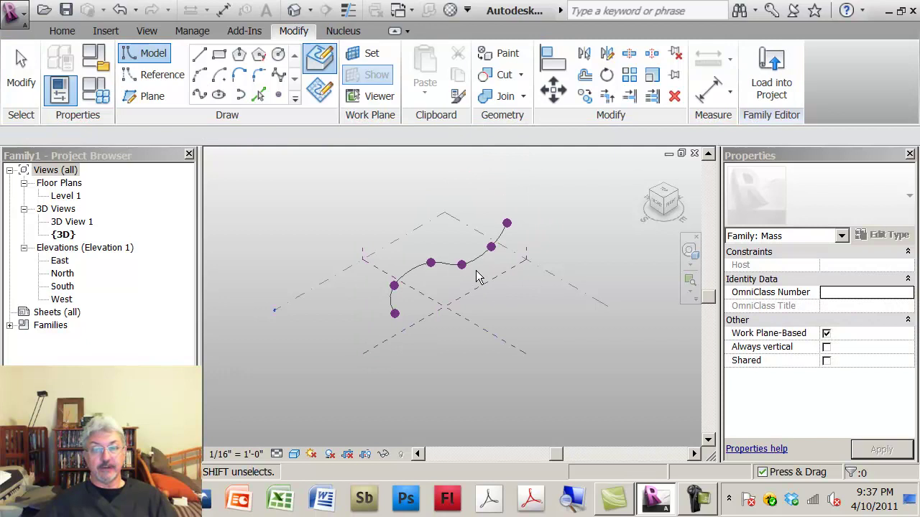
pyautogui.press('Escape')
pyautogui.press('Escape')
# - Create a surface form from the wavy spline
pyautogui.click(474, 262)
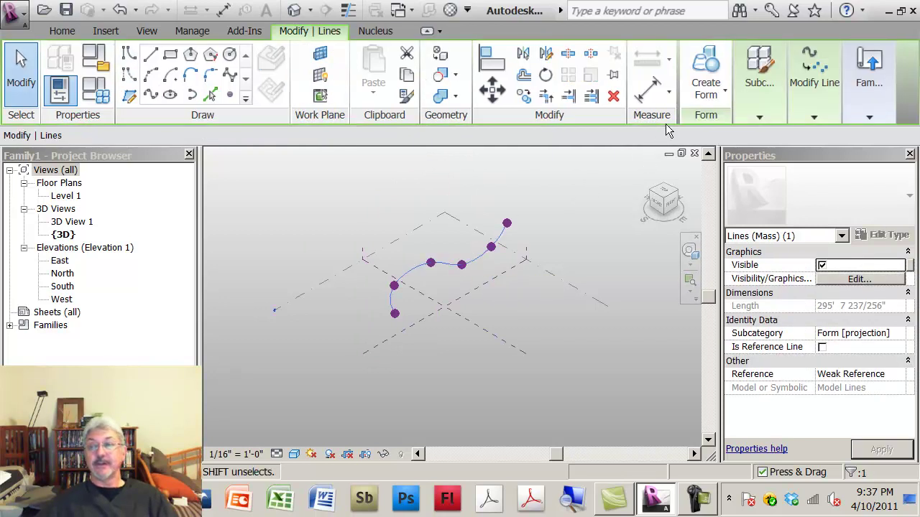
pyautogui.click(704, 91)
pyautogui.click(703, 126)
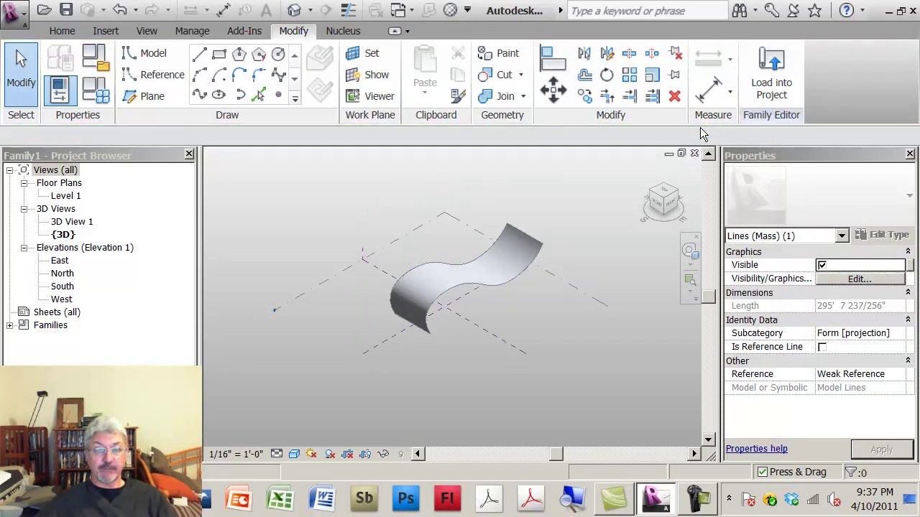
# - Divide the curved form's surface into a UV grid
pyautogui.scroll(2, 457, 356)
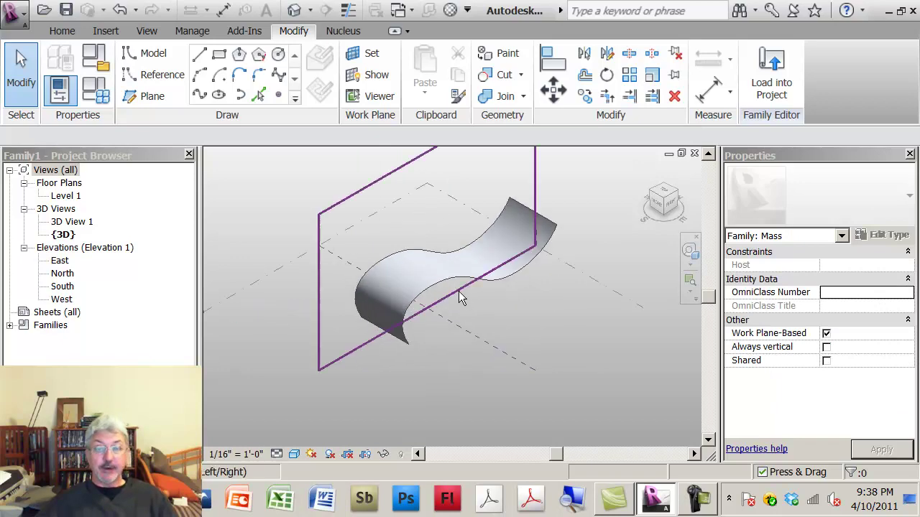
pyautogui.click(442, 271)
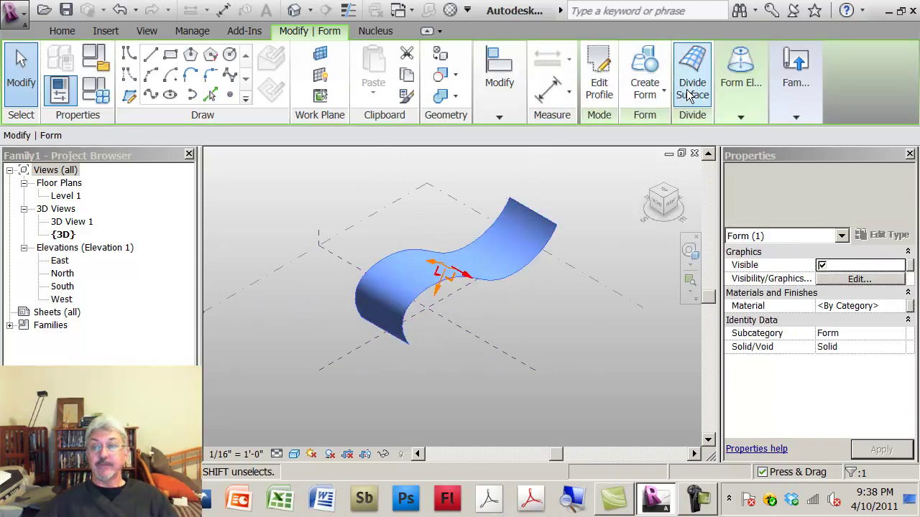
pyautogui.click(692, 85)
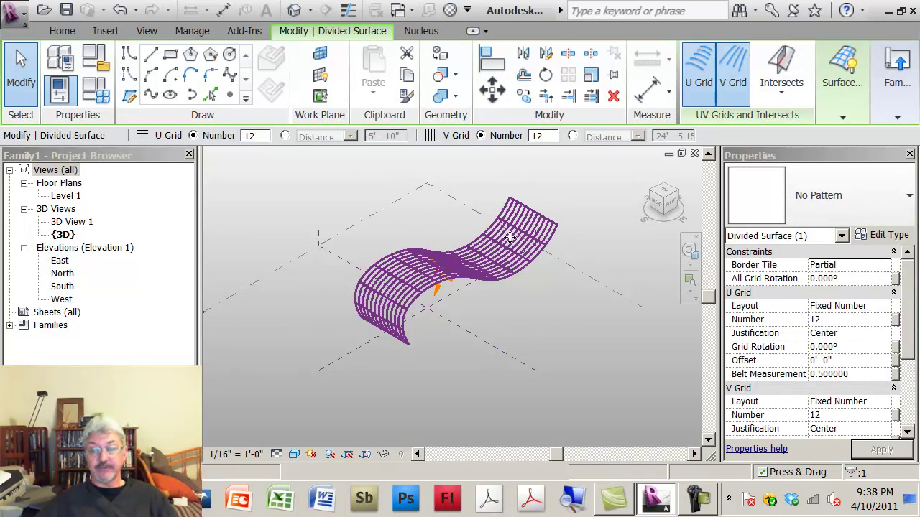
pyautogui.scroll(3, 516, 236)
pyautogui.moveTo(549, 226); pyautogui.dragTo(558, 214, button='middle')
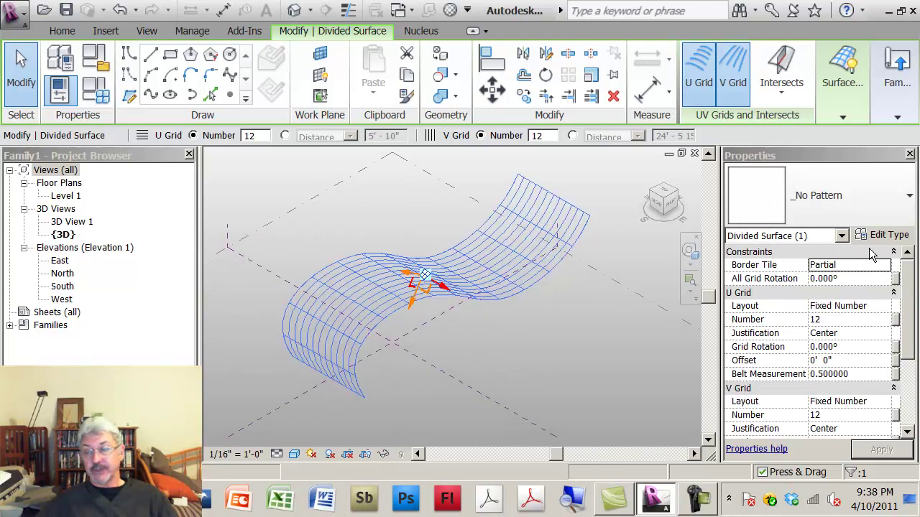
# - Set the divided surface's U grid layout to Fixed Distance with an 8' 0" spacing
pyautogui.click(558, 213)
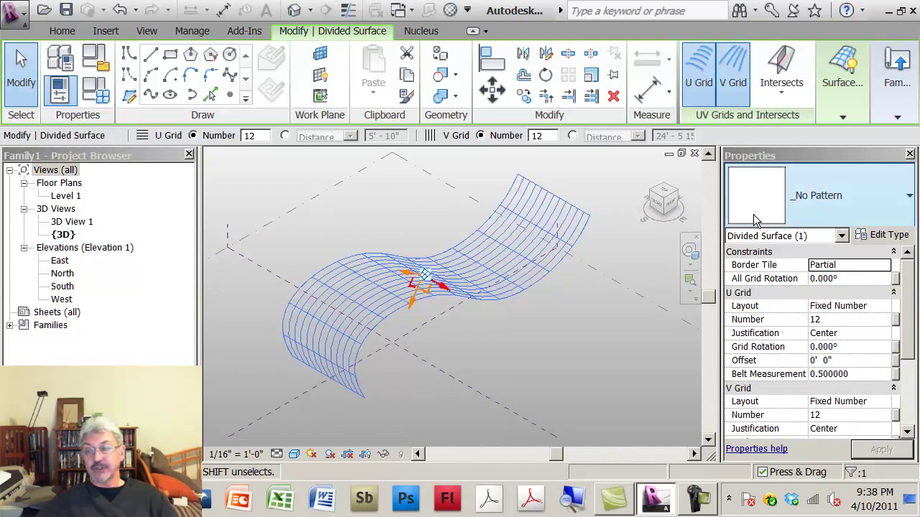
pyautogui.scroll(-1, 907, 293)
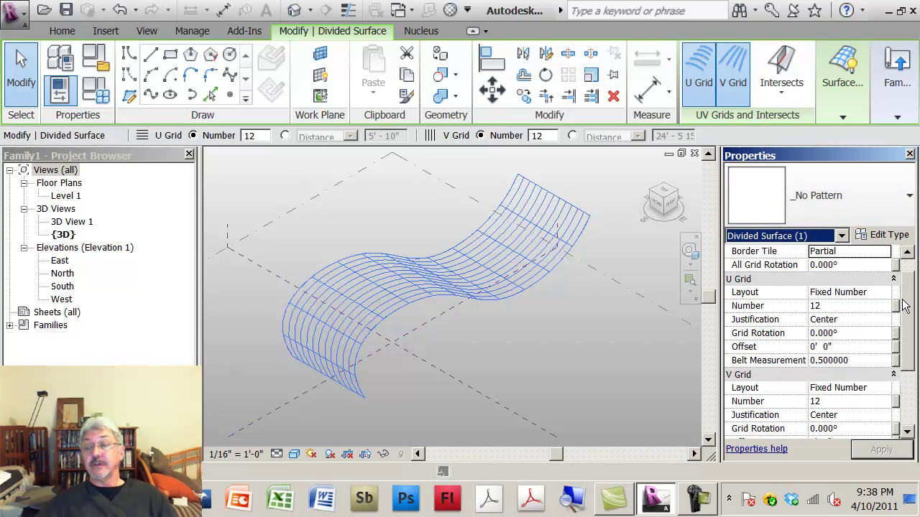
pyautogui.scroll(1, 904, 289)
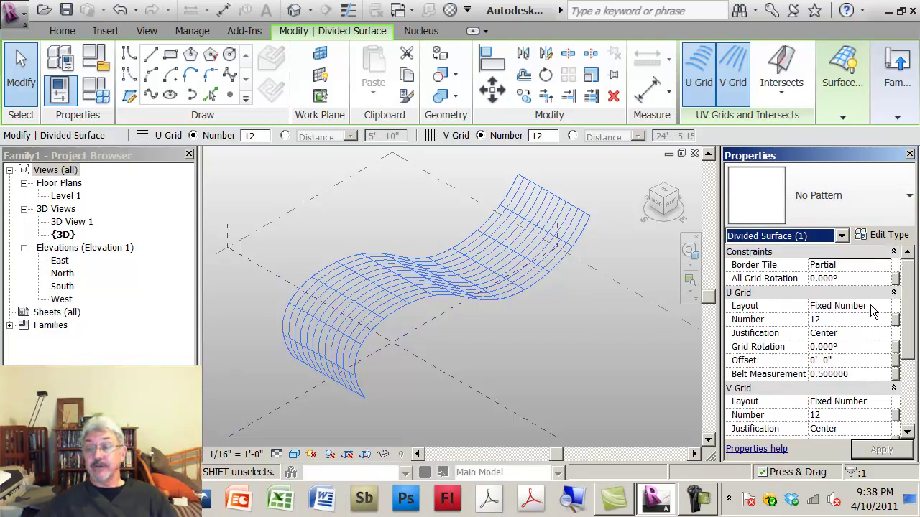
pyautogui.click(876, 305)
pyautogui.click(886, 306)
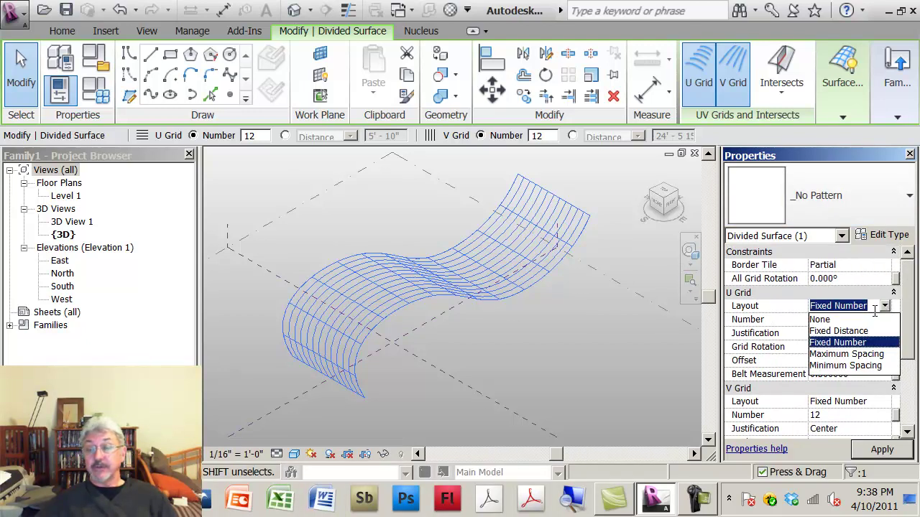
pyautogui.click(848, 332)
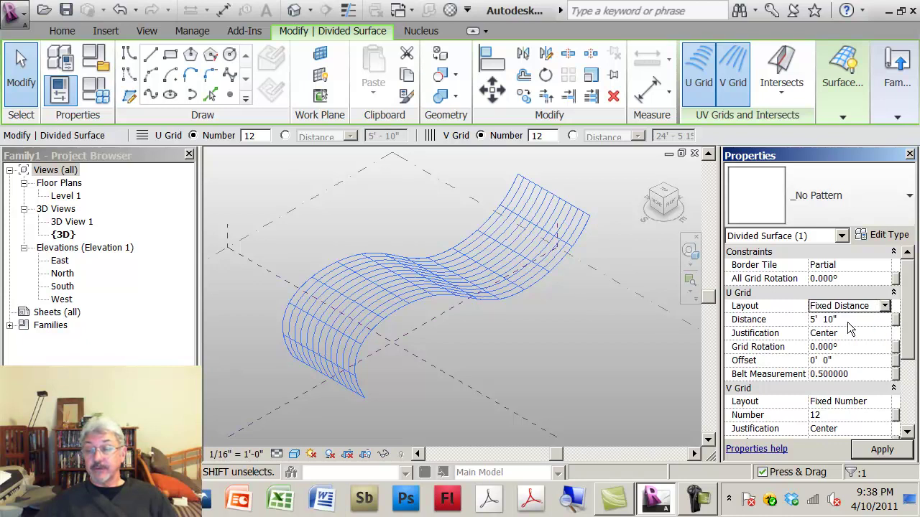
pyautogui.click(849, 321)
pyautogui.write('8')
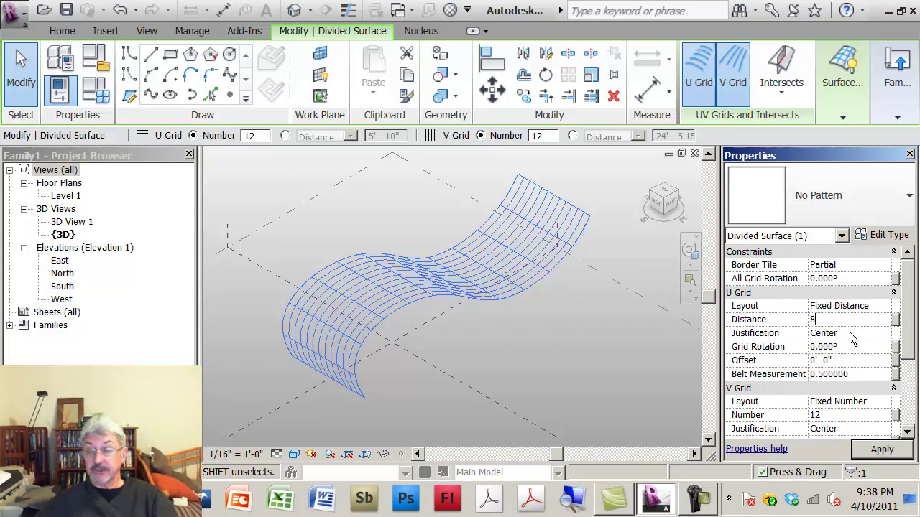
pyautogui.click(850, 334)
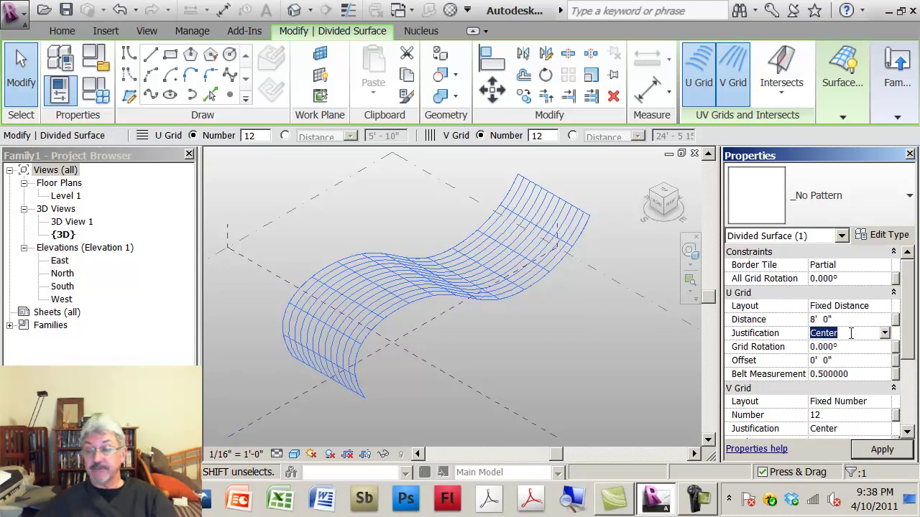
# - Set the divided surface's V grid layout to Fixed Distance with a 4' spacing and apply the grid changes
pyautogui.click(862, 401)
pyautogui.click(885, 401)
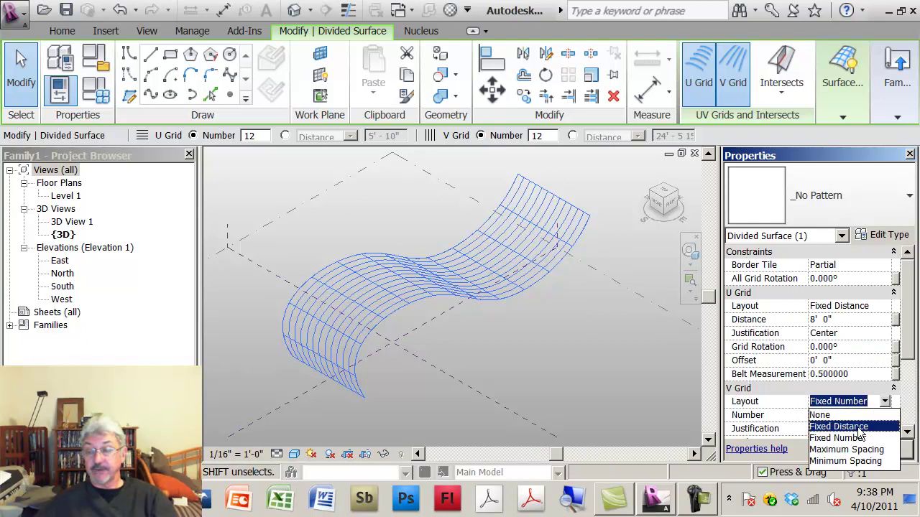
pyautogui.click(848, 427)
pyautogui.click(876, 415)
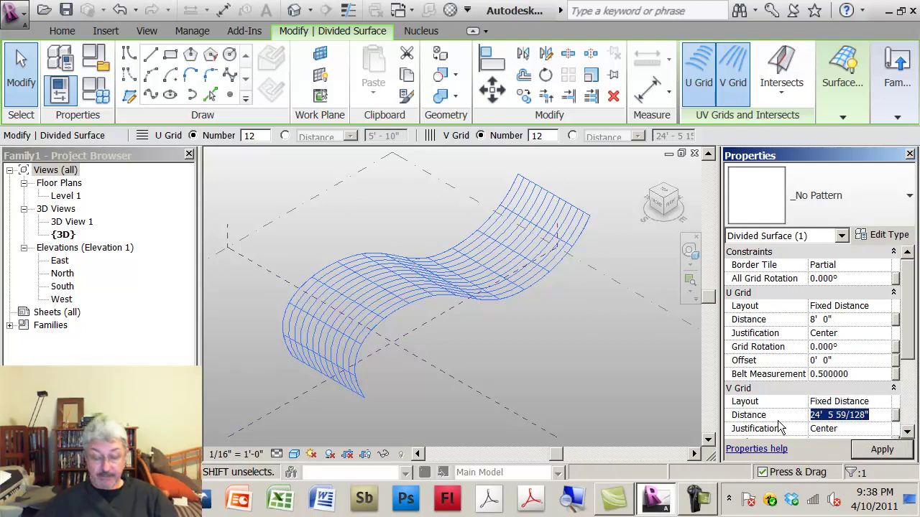
pyautogui.write('4')
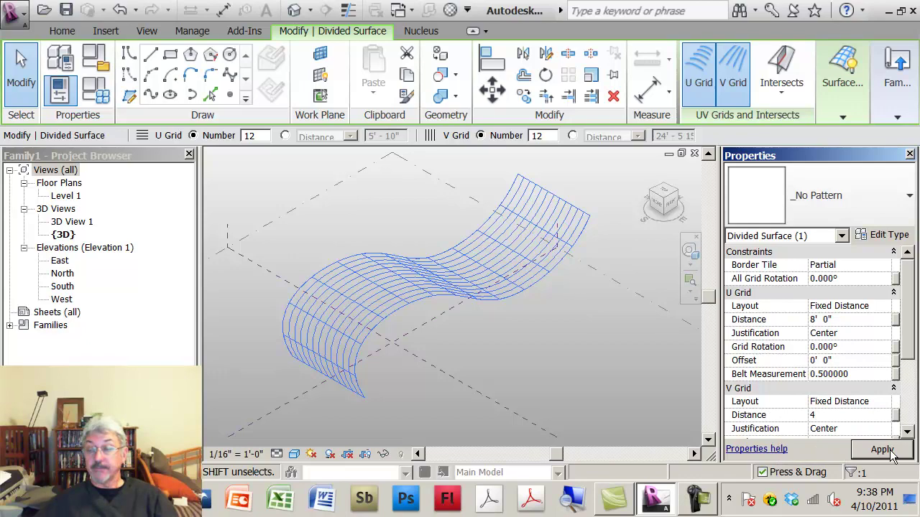
pyautogui.click(883, 450)
pyautogui.keyDown('shift'); pyautogui.moveTo(589, 380); pyautogui.dragTo(314, 268, button='middle'); pyautogui.keyUp('shift')
pyautogui.click(302, 252)
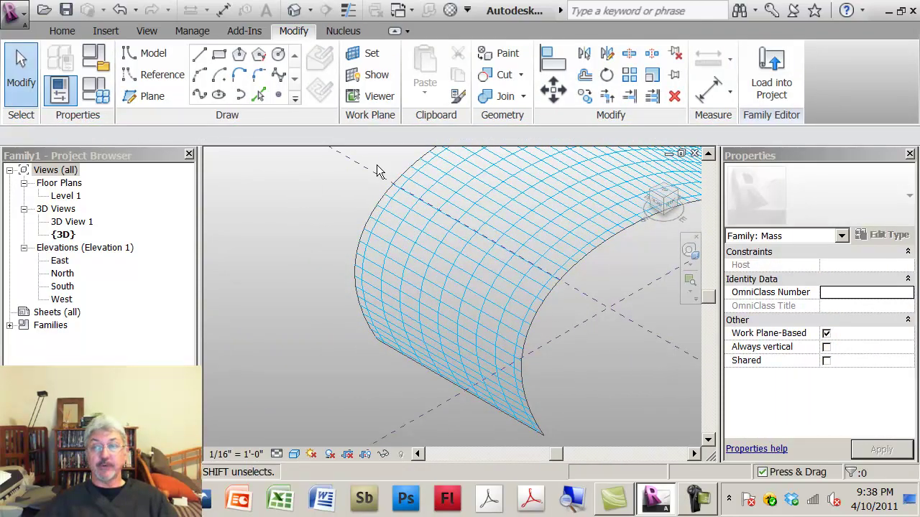
# - Switch to the thomas_rig family and load it into the Family1 mass
pyautogui.hotkey('ctrl', 'Tab')
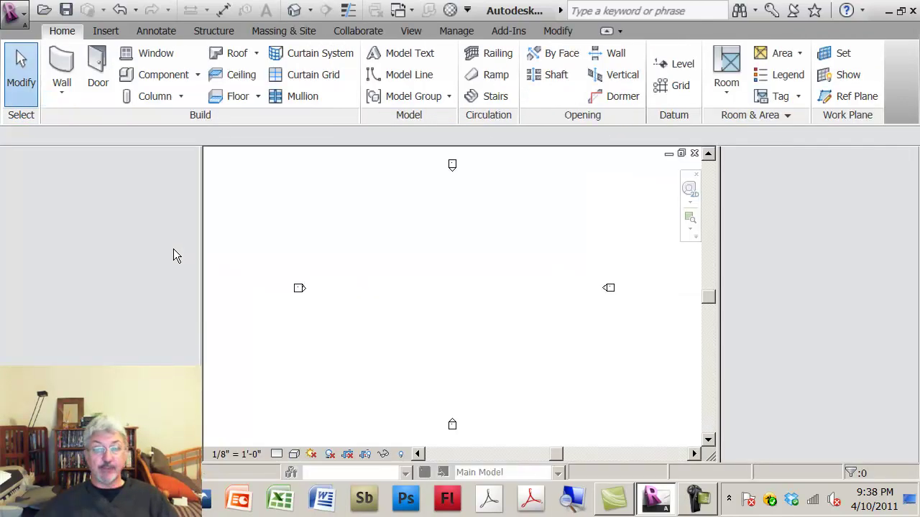
pyautogui.hotkey('ctrl', 'Tab')
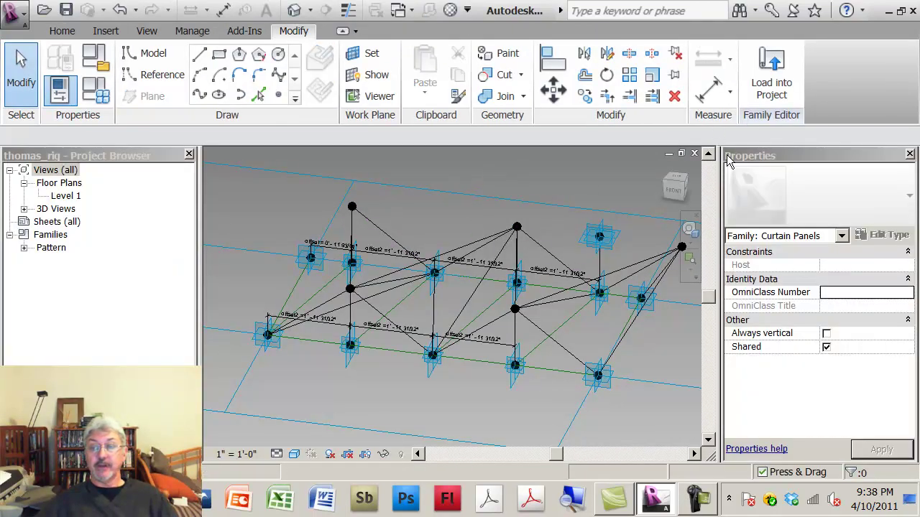
pyautogui.click(771, 88)
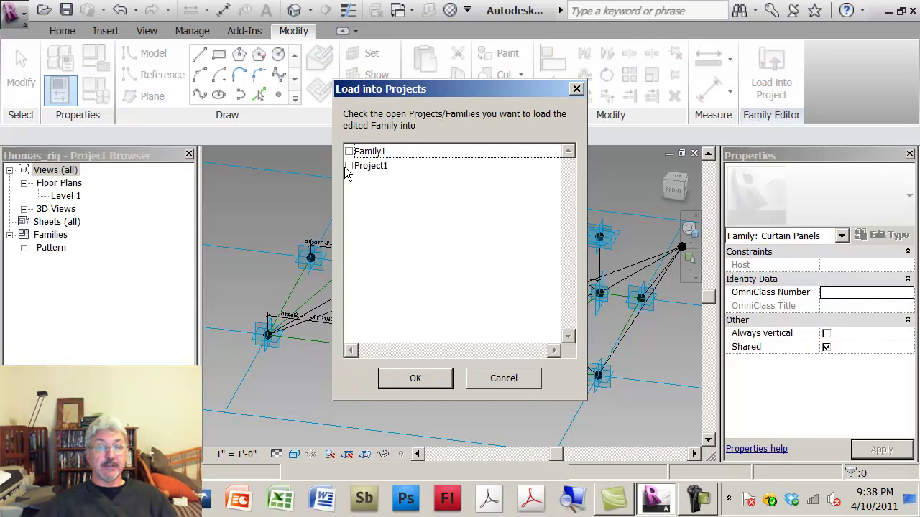
pyautogui.click(349, 152)
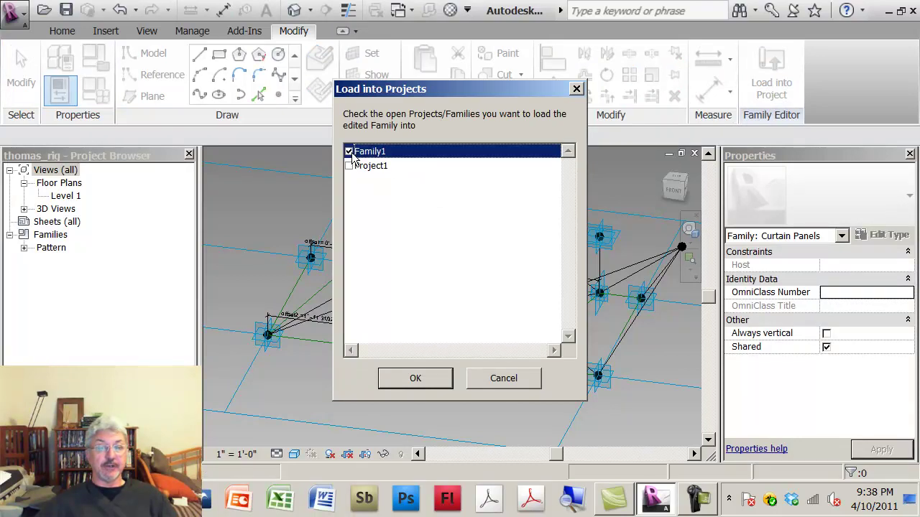
pyautogui.click(446, 371)
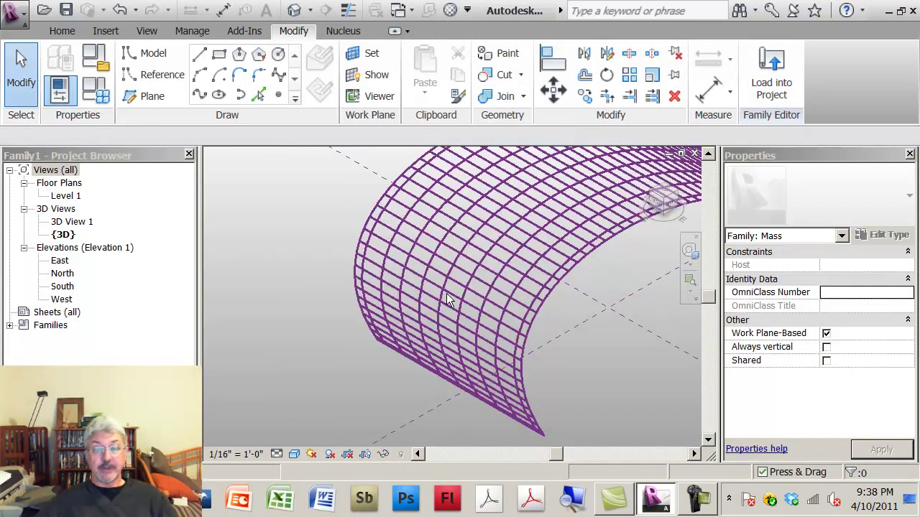
# - Apply the Rectangle pattern's thomas_rig panel type to the divided surface
pyautogui.click(454, 288)
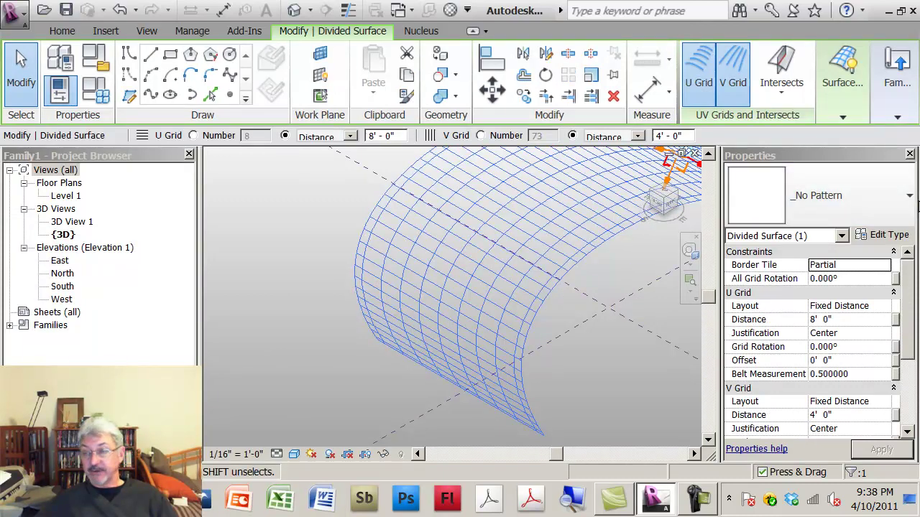
pyautogui.click(910, 199)
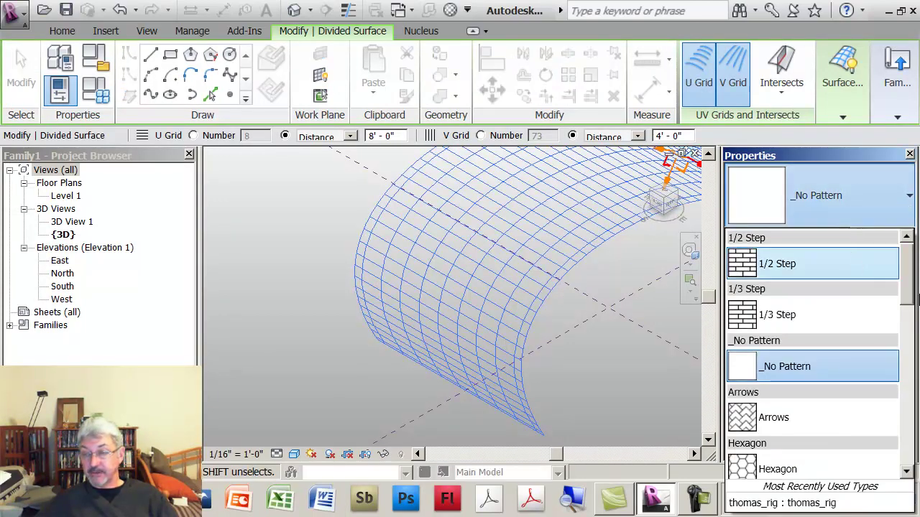
pyautogui.moveTo(911, 303); pyautogui.dragTo(900, 387)
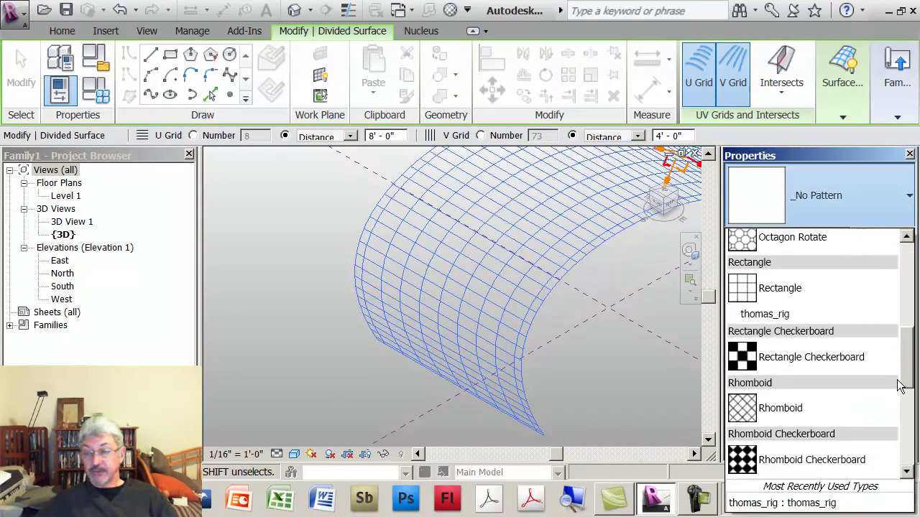
pyautogui.click(747, 294)
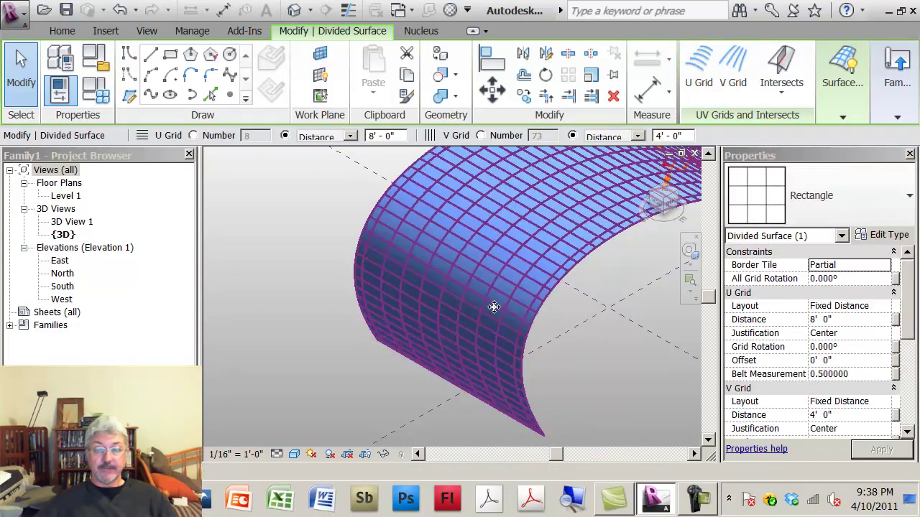
pyautogui.click(907, 203)
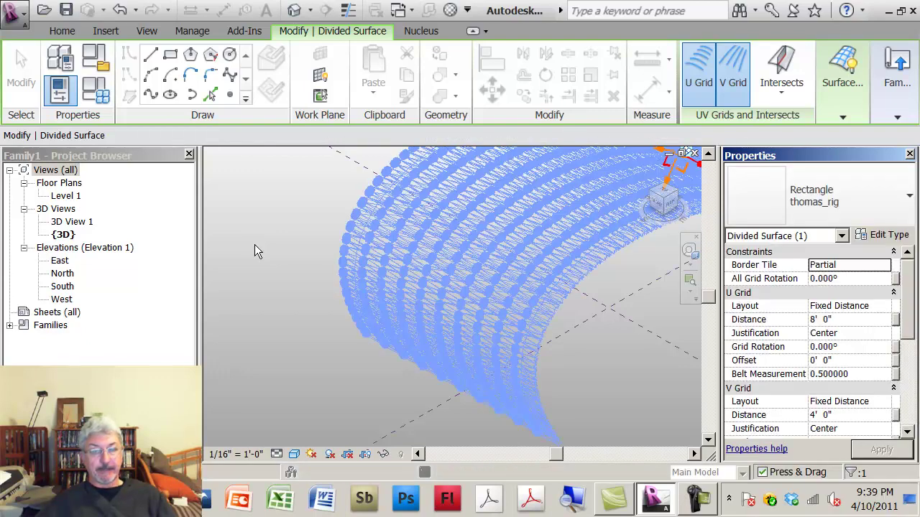
pyautogui.click(268, 265)
# - Examine how the thomas_rig panels connect across the curved surface and at its border edges
pyautogui.keyDown('shift'); pyautogui.moveTo(318, 369); pyautogui.dragTo(529, 248, button='middle'); pyautogui.keyUp('shift')
pyautogui.scroll(6, 529, 248)
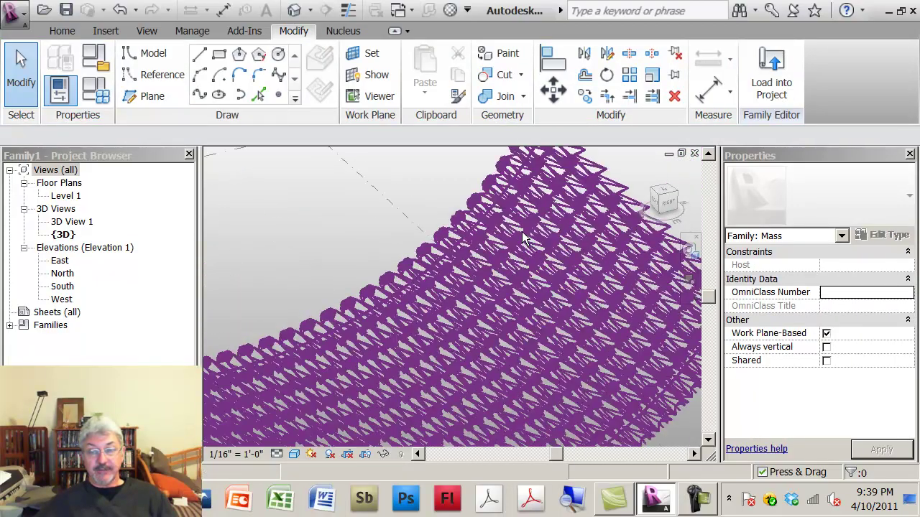
pyautogui.scroll(-5, 524, 239)
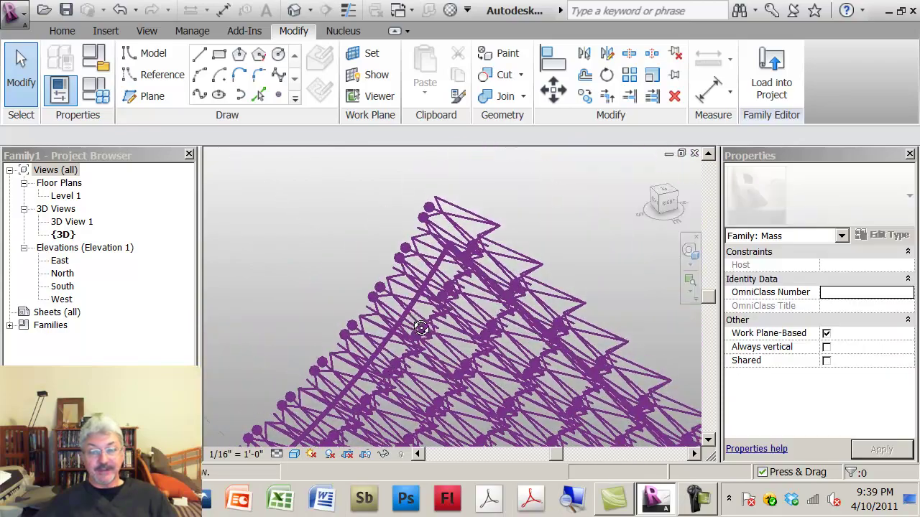
pyautogui.scroll(5, 447, 341)
pyautogui.keyDown('shift'); pyautogui.moveTo(447, 340); pyautogui.dragTo(474, 293, button='middle'); pyautogui.keyUp('shift')
pyautogui.scroll(-3, 471, 294)
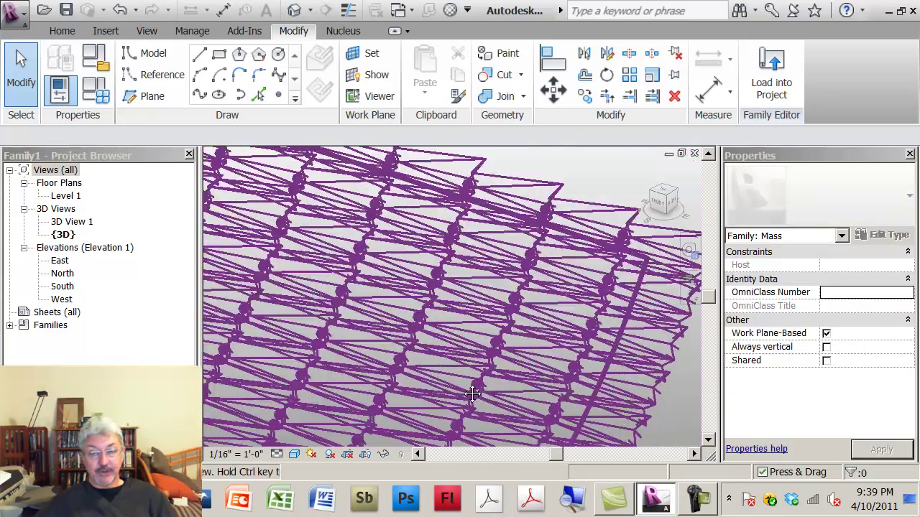
pyautogui.scroll(-2, 496, 302)
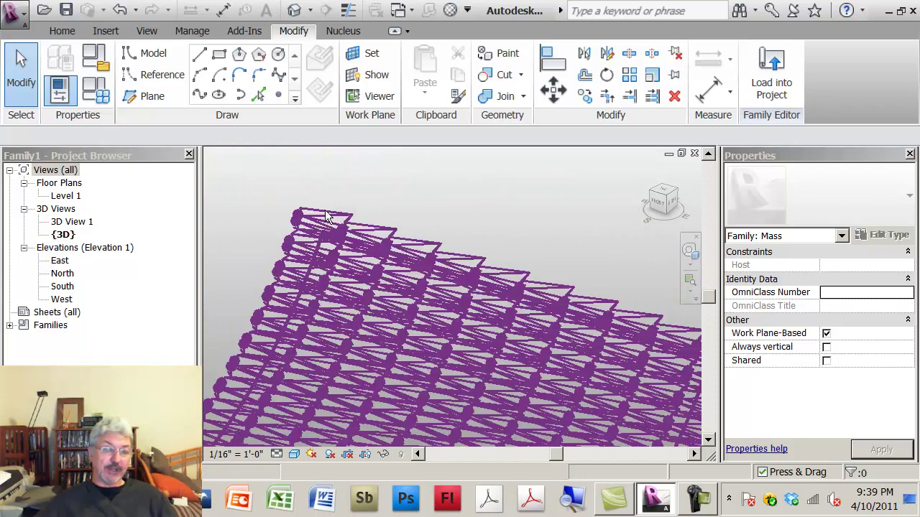
pyautogui.moveTo(438, 194)
pyautogui.keyDown('shift'); pyautogui.mouseDown(button='middle')
pyautogui.moveTo(468, 201)
pyautogui.moveTo(423, 292)
pyautogui.moveTo(540, 273)
pyautogui.moveTo(482, 309)
pyautogui.moveTo(495, 333)
pyautogui.moveTo(489, 356)
pyautogui.moveTo(456, 298)
pyautogui.moveTo(441, 353)
pyautogui.moveTo(424, 372)
pyautogui.moveTo(493, 349)
pyautogui.moveTo(535, 322)
pyautogui.mouseUp(button='middle'); pyautogui.keyUp('shift')
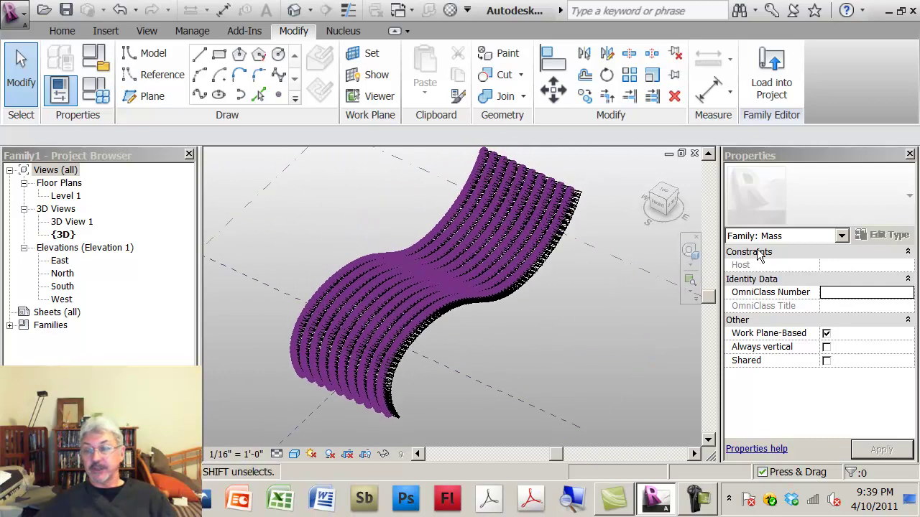
# - Set the divided surface's Border Tile to Empty and inspect the panels along its edges
pyautogui.click(528, 238)
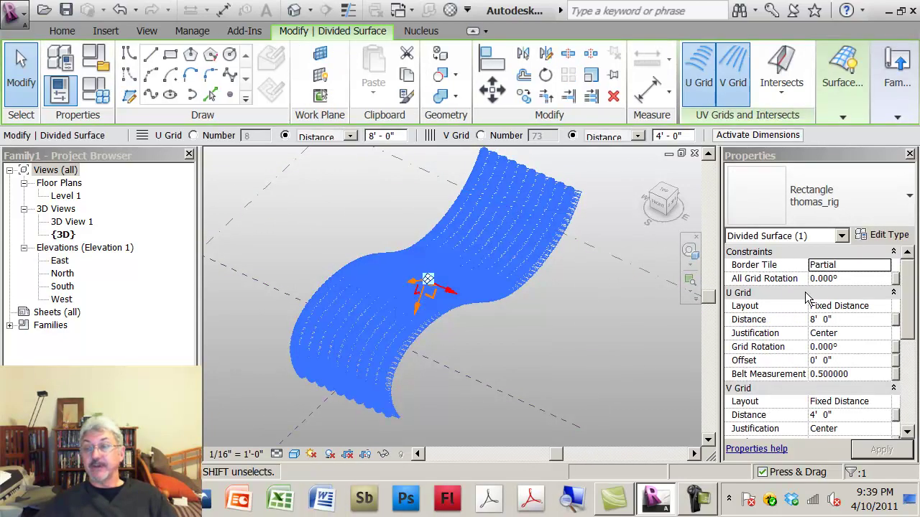
pyautogui.click(885, 266)
pyautogui.click(884, 264)
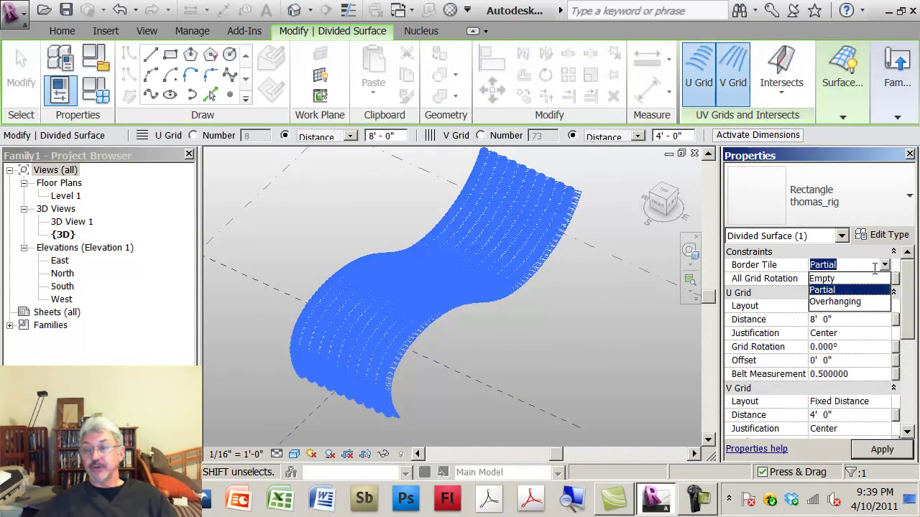
pyautogui.click(826, 279)
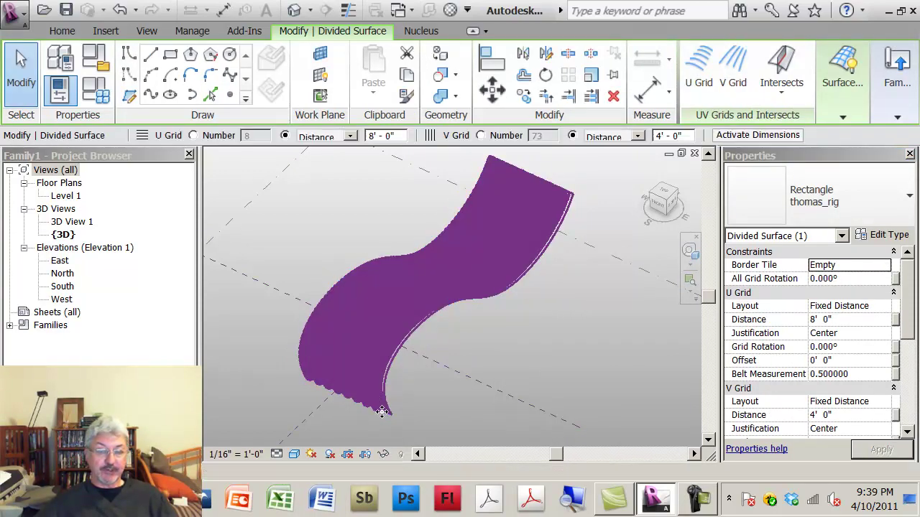
pyautogui.moveTo(479, 333); pyautogui.dragTo(534, 302, button='middle')
pyautogui.scroll(6, 467, 317)
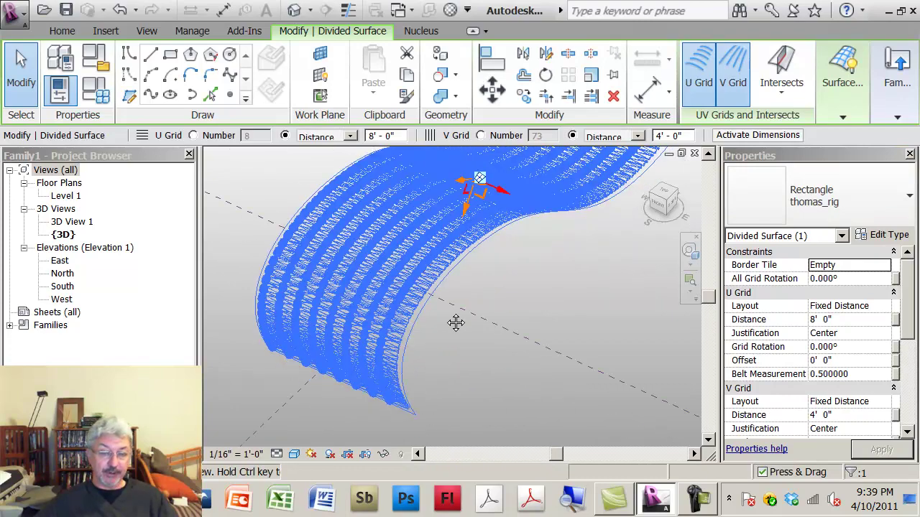
pyautogui.scroll(4, 474, 266)
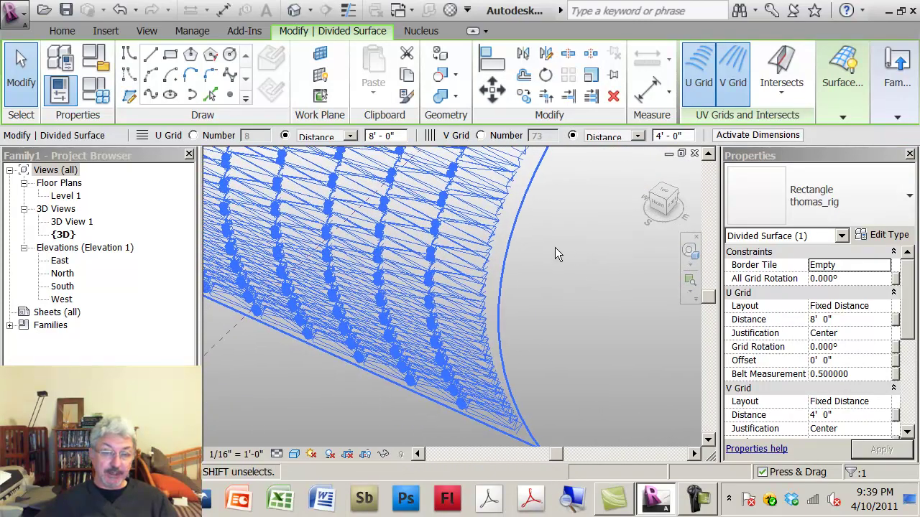
pyautogui.keyDown('shift'); pyautogui.moveTo(508, 246); pyautogui.dragTo(544, 327, button='middle'); pyautogui.keyUp('shift')
pyautogui.click(405, 212)
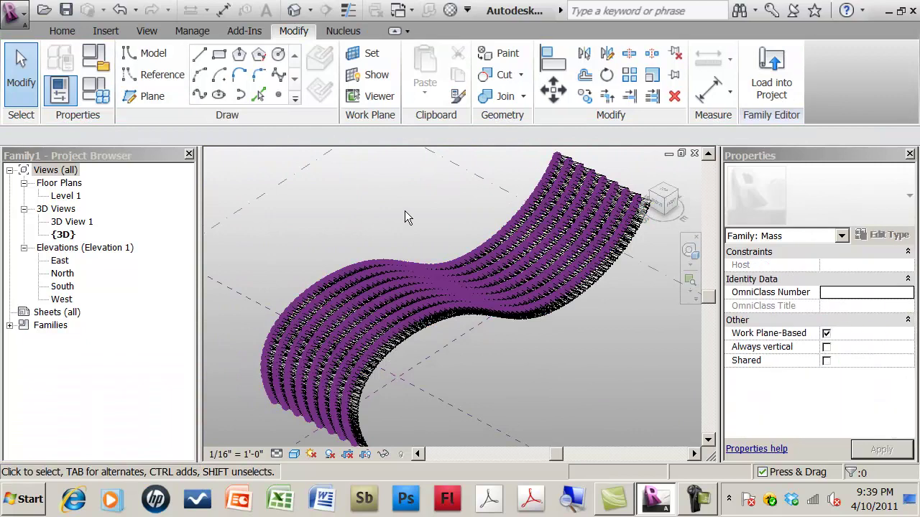